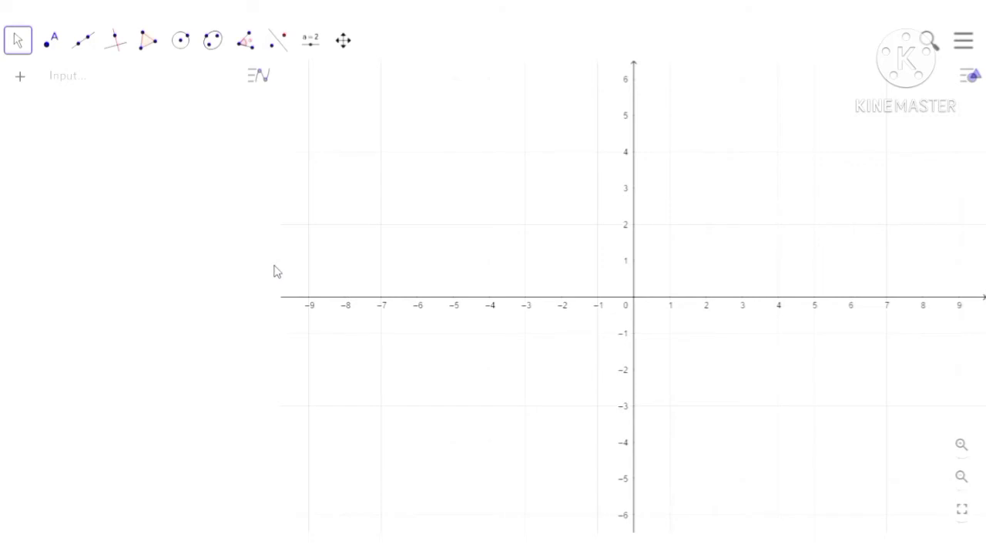
Step: Plot four points: A at (1, 0), B at (5, 0), C at (5, 2) and D at (1, 2)
drag(286, 275, 198, 282)
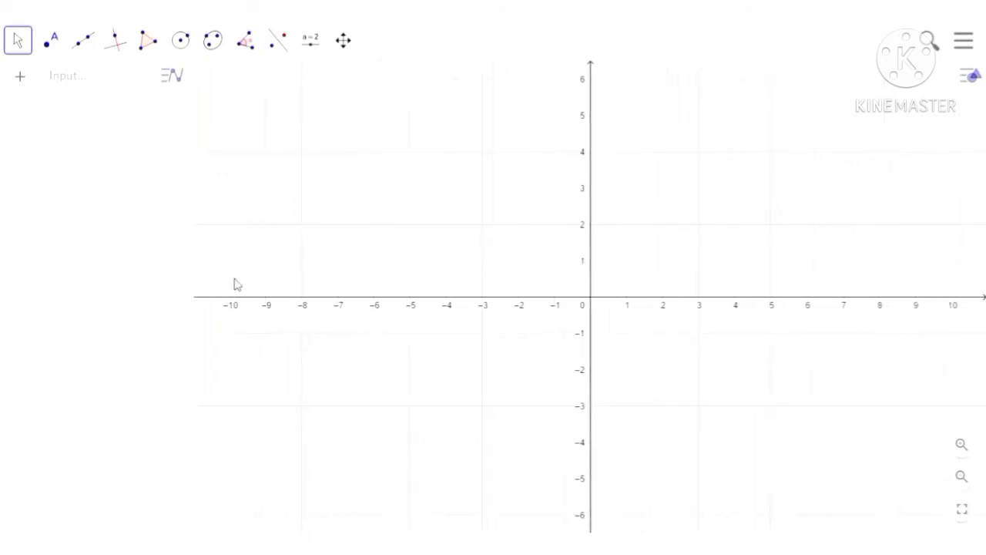
drag(519, 272, 233, 337)
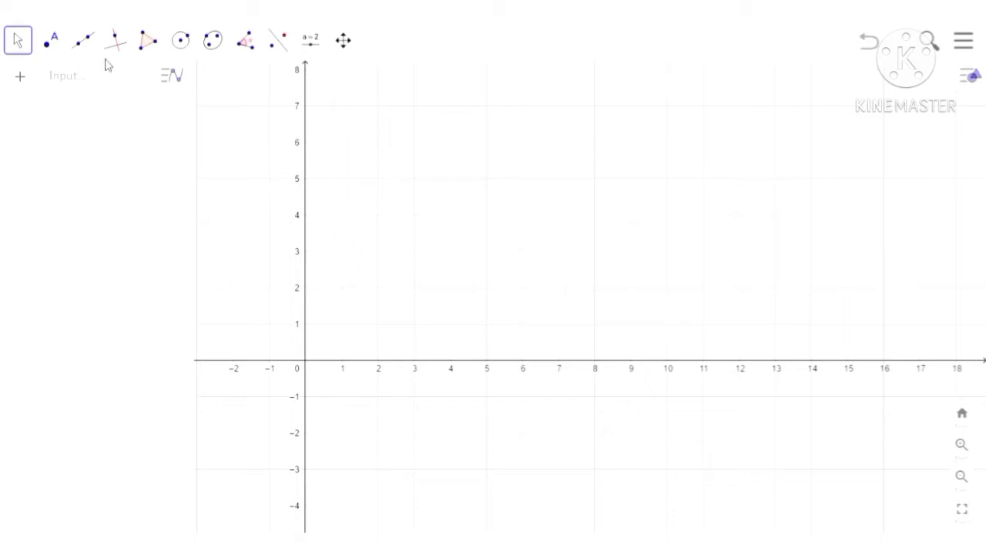
click(57, 48)
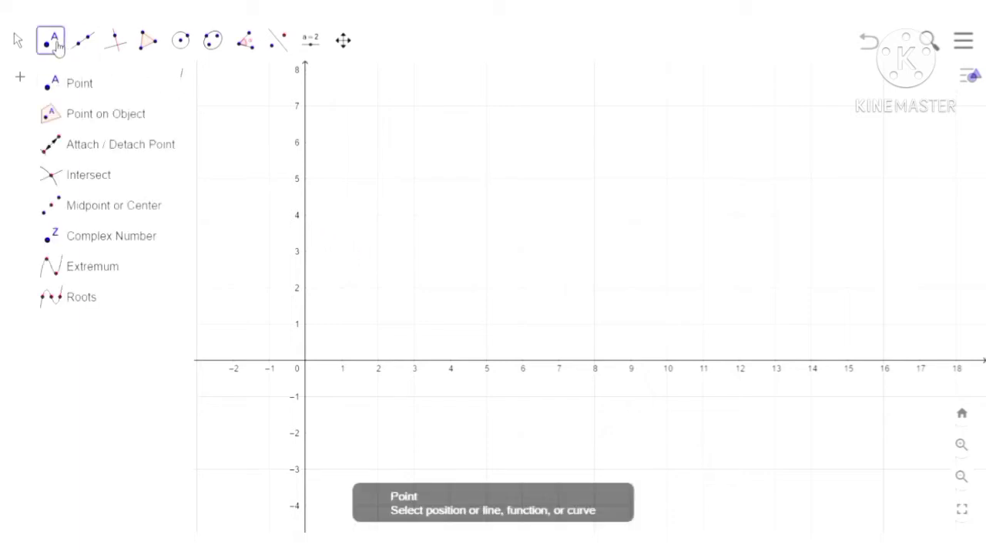
click(83, 83)
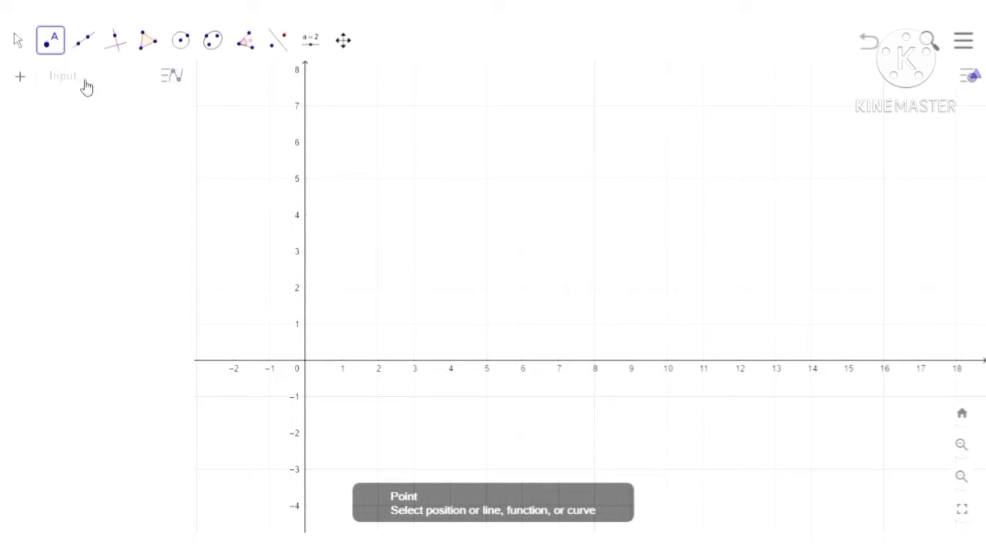
click(348, 366)
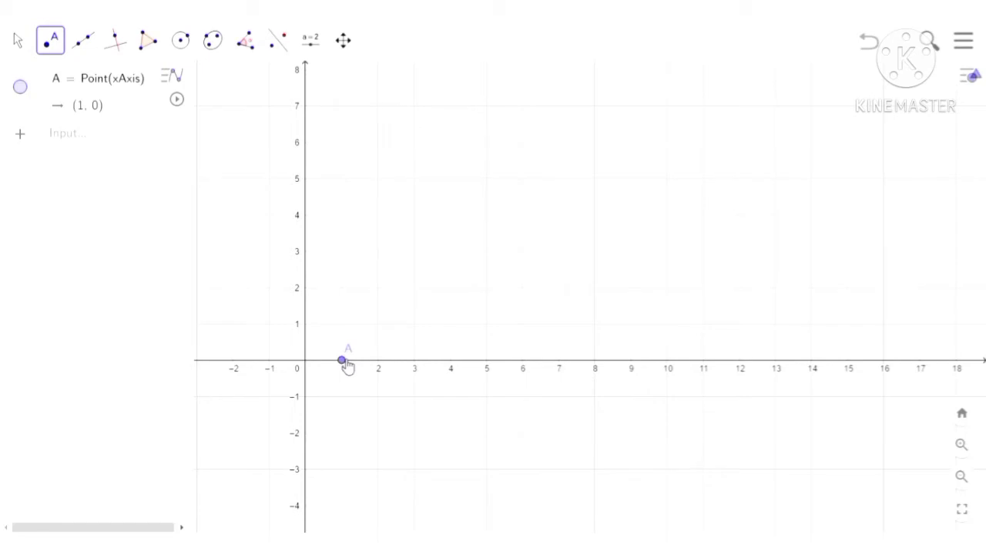
click(486, 360)
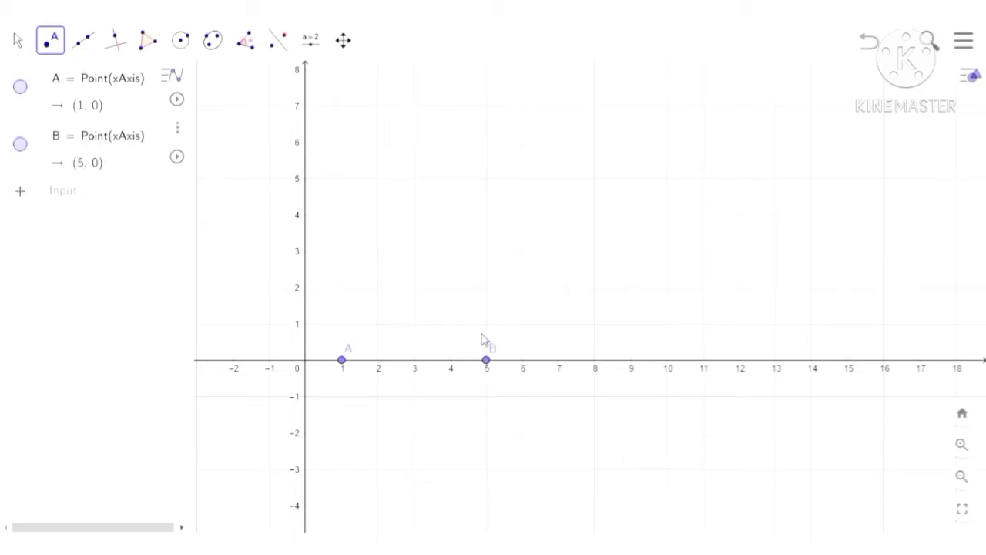
click(485, 287)
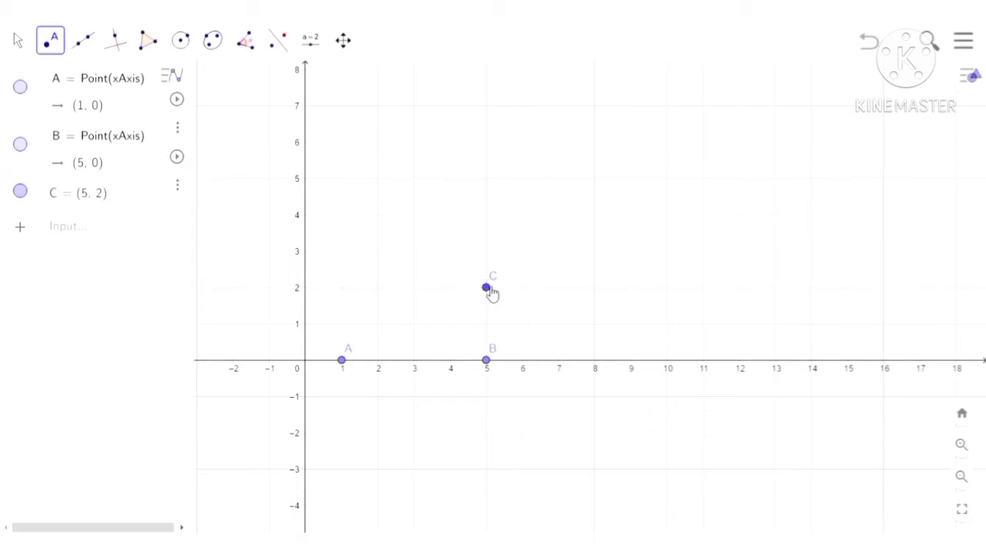
click(342, 287)
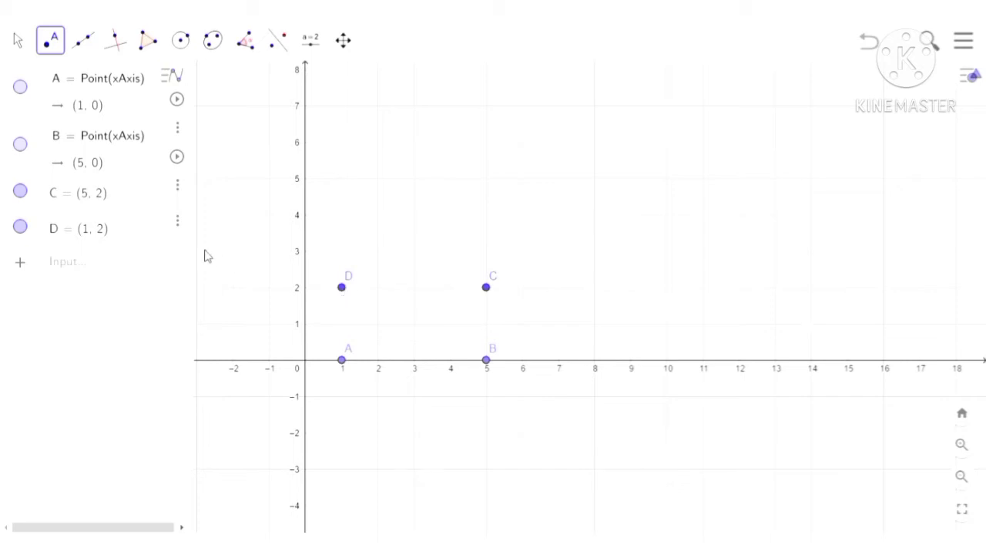
Step: Connect the points with segments AB, BC, CD and DA to outline the rectangle
click(96, 46)
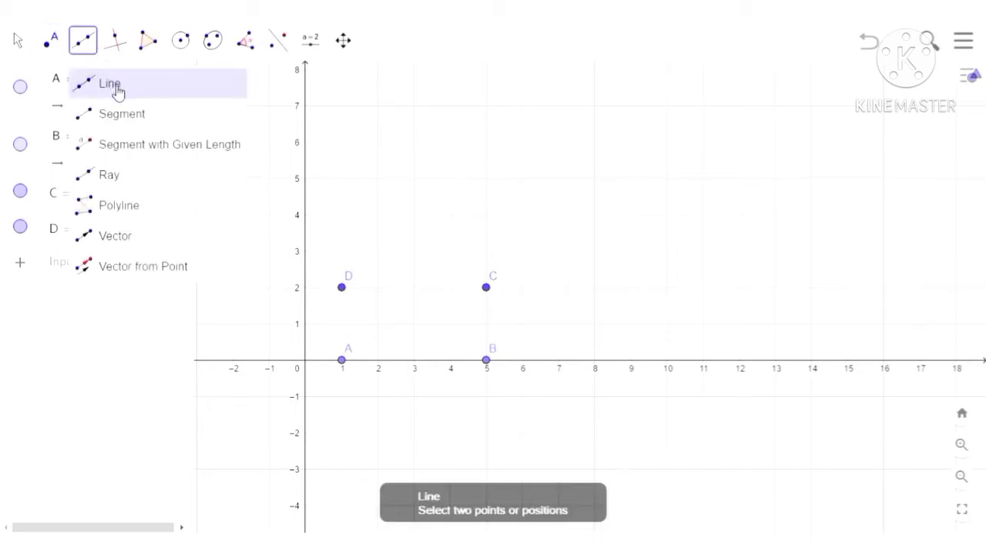
click(128, 117)
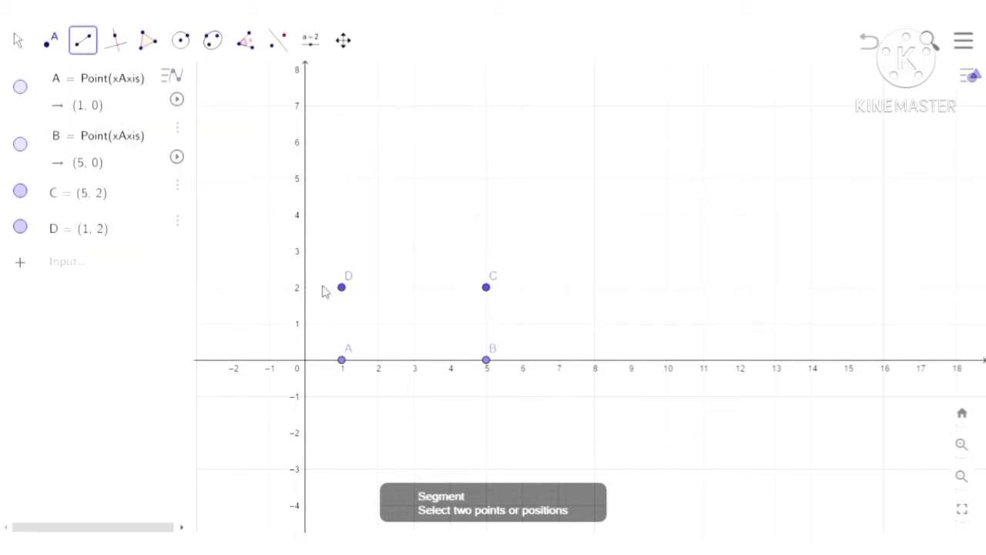
click(344, 361)
click(492, 362)
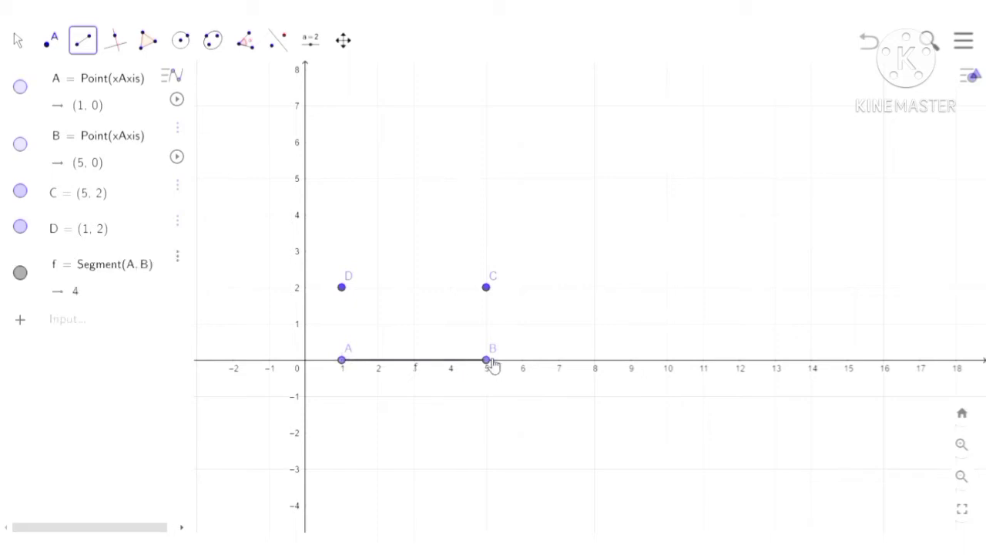
click(490, 362)
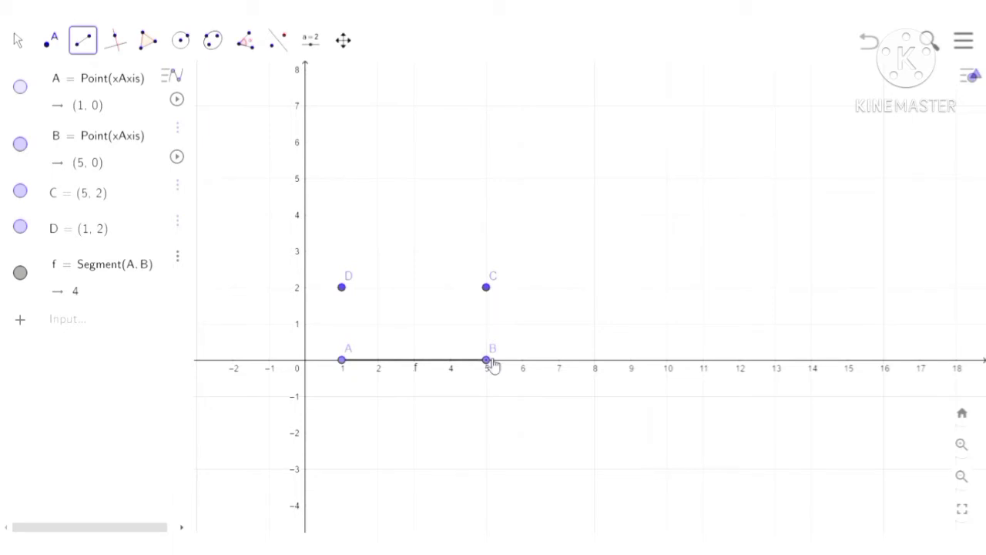
click(488, 288)
click(492, 288)
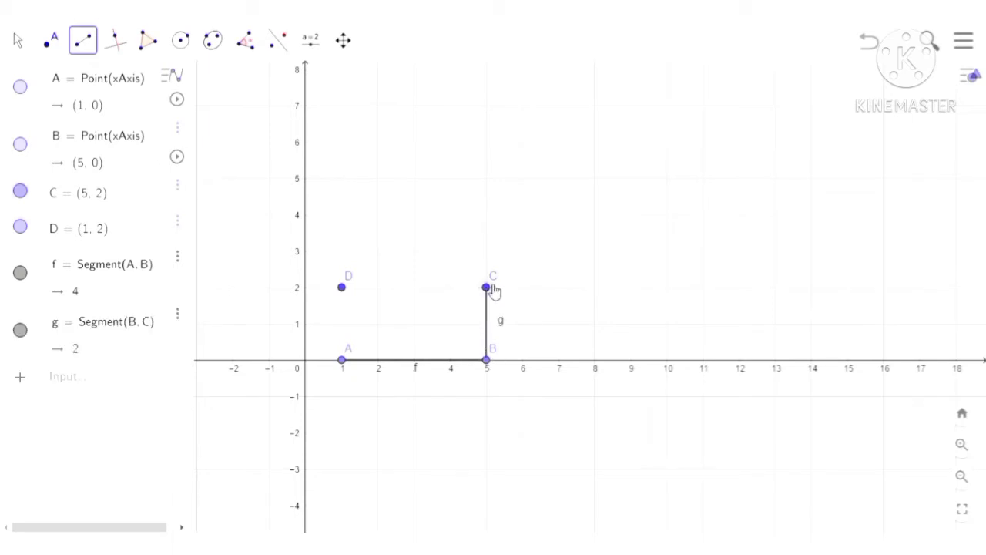
click(345, 291)
click(343, 291)
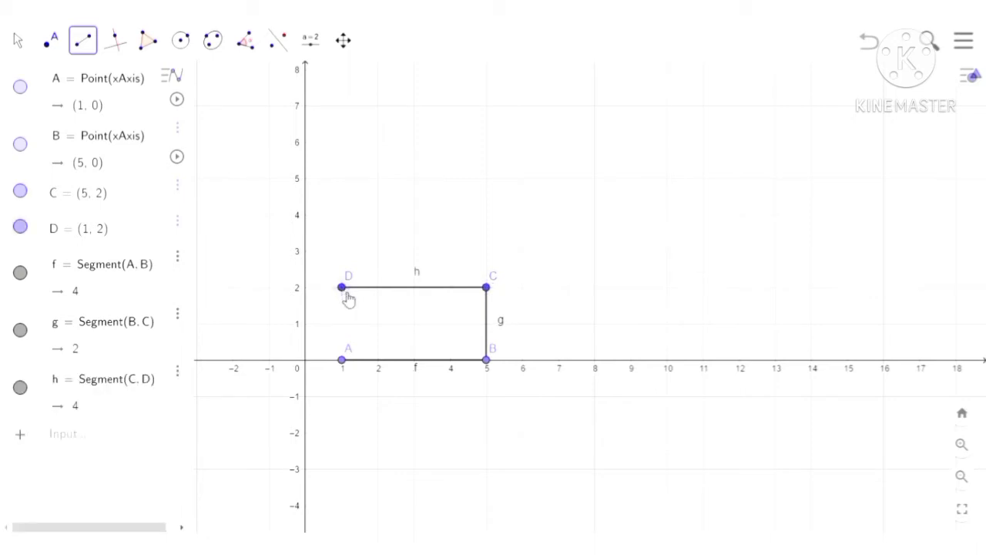
click(343, 361)
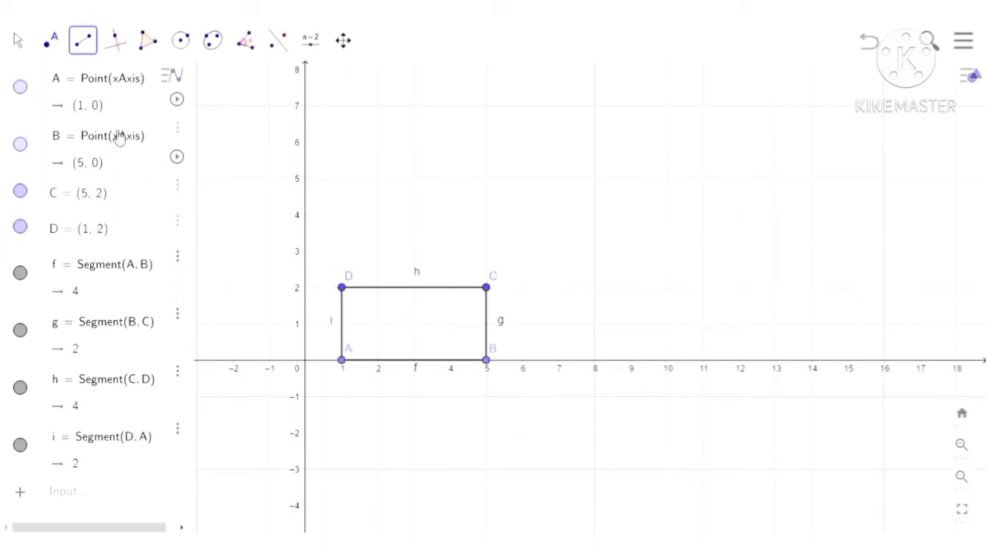
Step: Create a polygon through vertices A, B, C and D, closing it at A
click(148, 42)
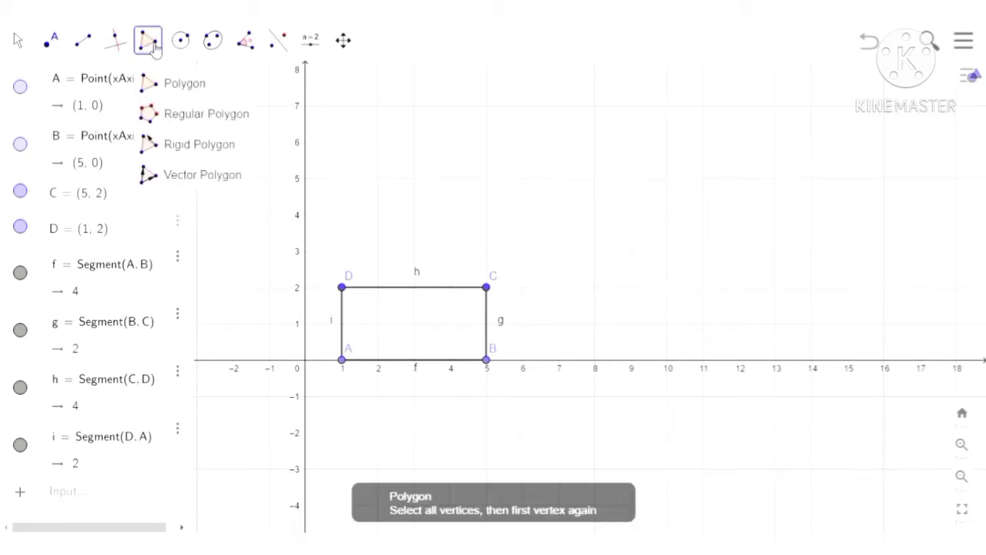
click(176, 82)
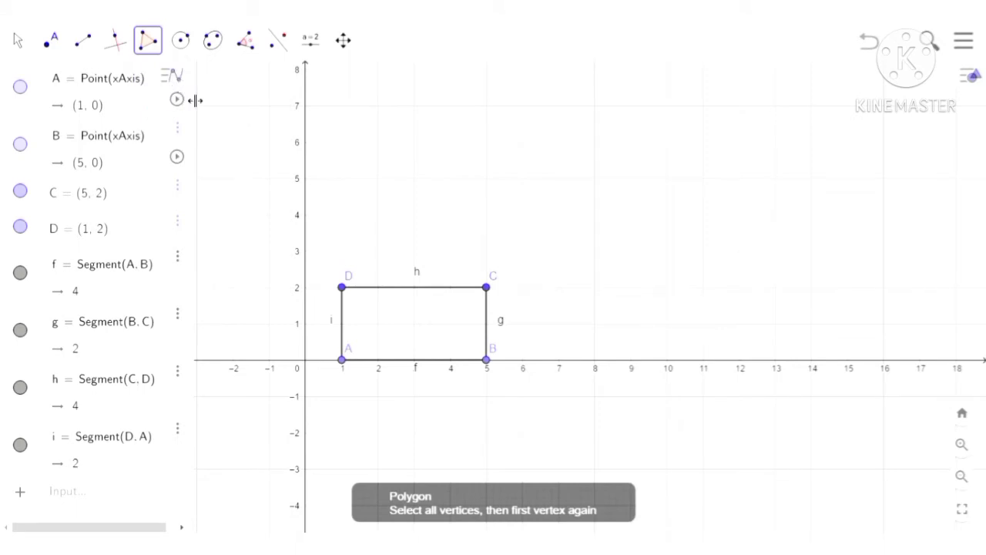
click(344, 360)
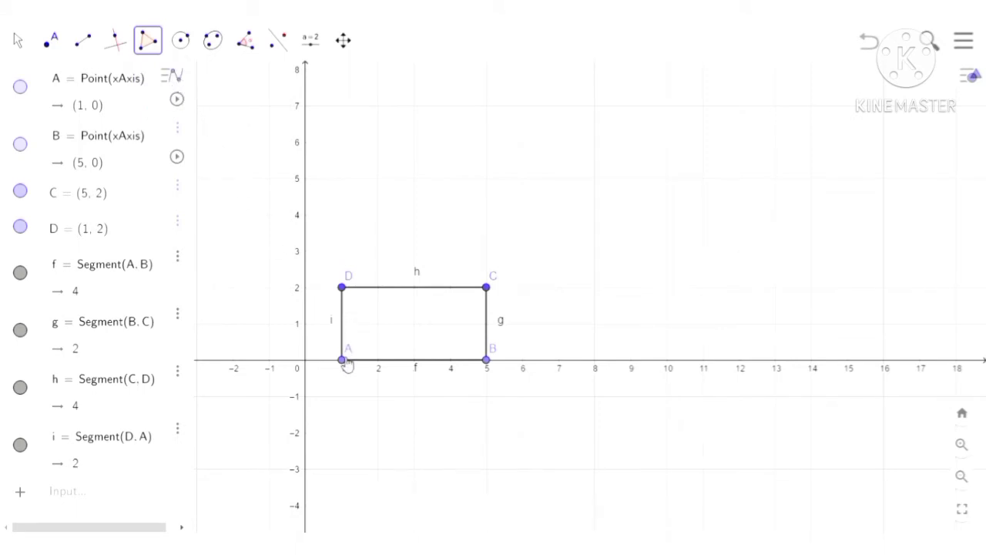
click(486, 360)
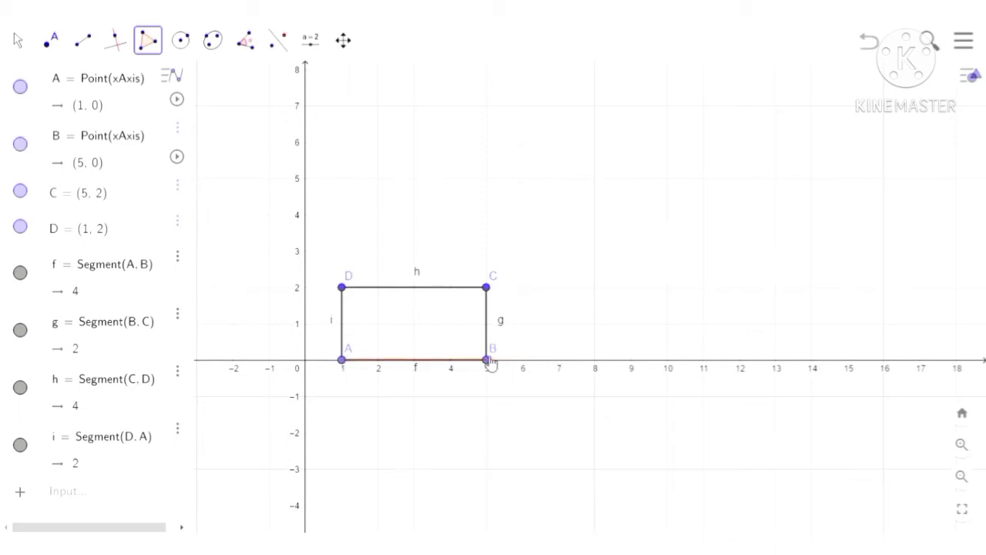
click(486, 287)
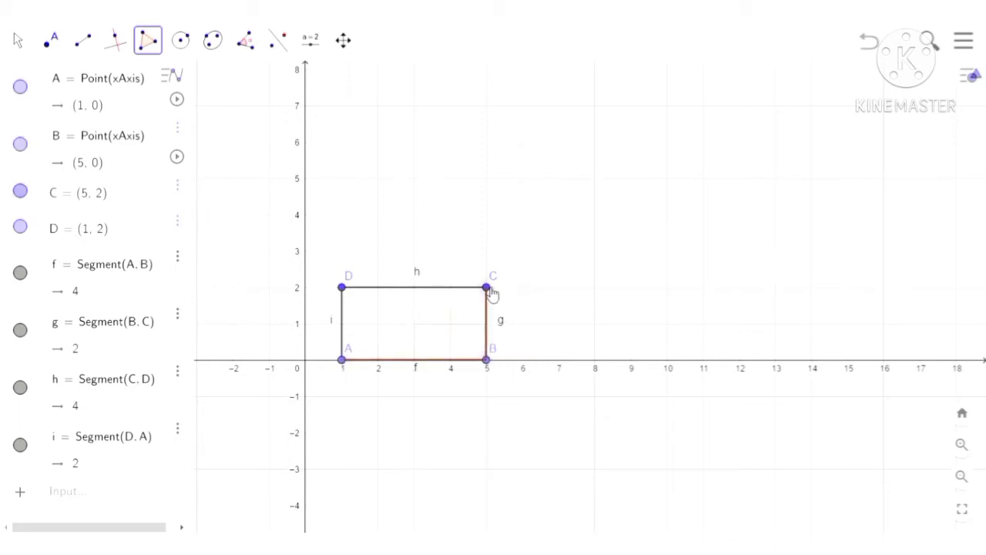
click(342, 289)
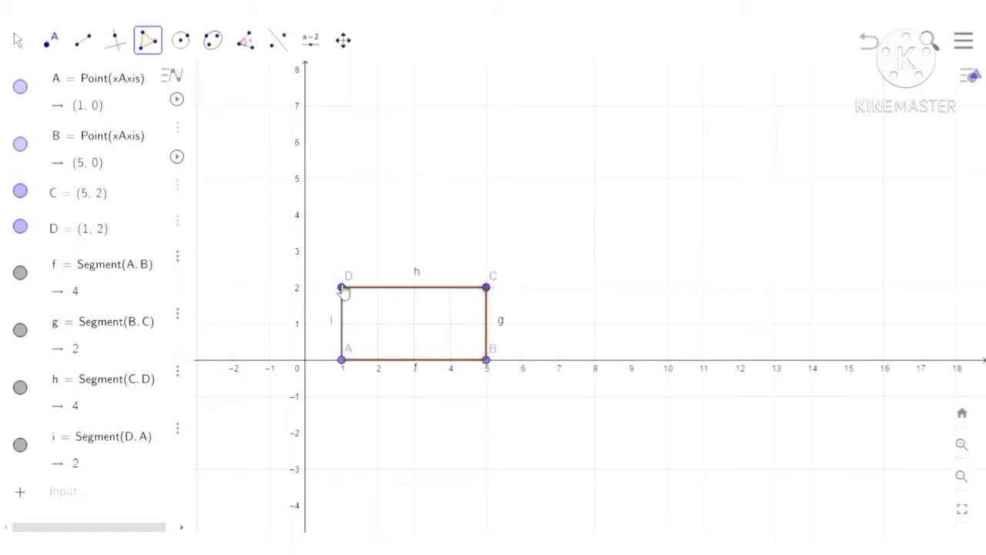
click(345, 363)
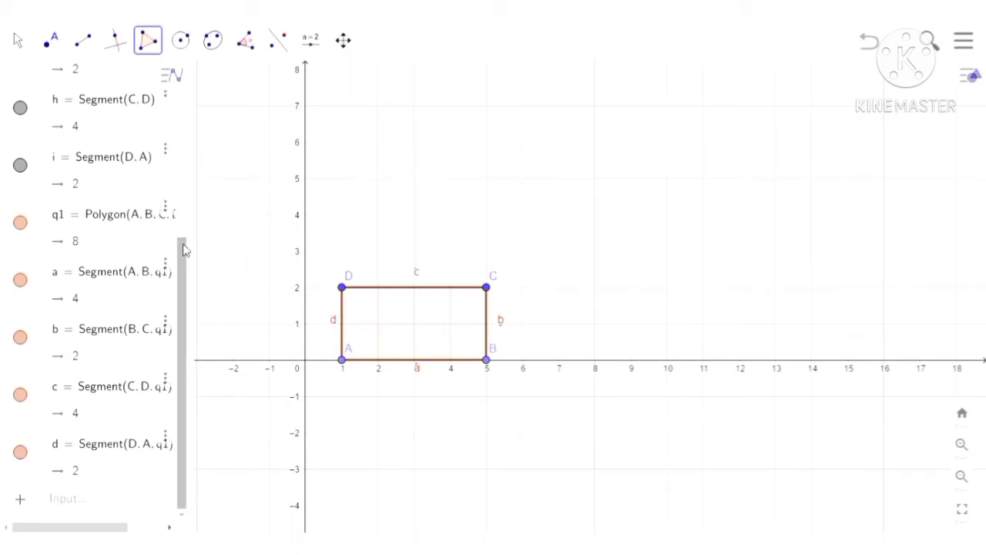
Step: Sort the algebra list by Object Type and look through the quadrilateral and segment groups
drag(184, 250, 180, 94)
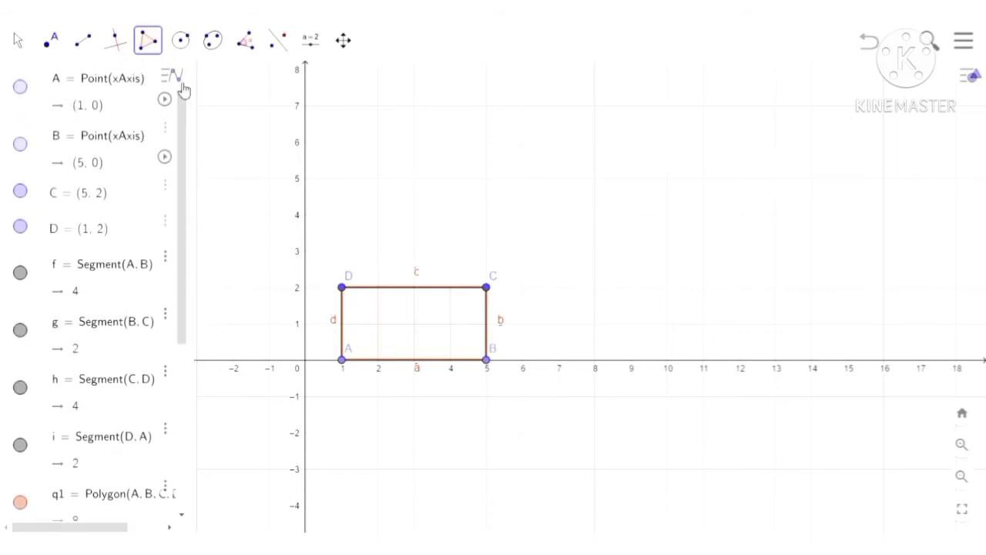
click(171, 76)
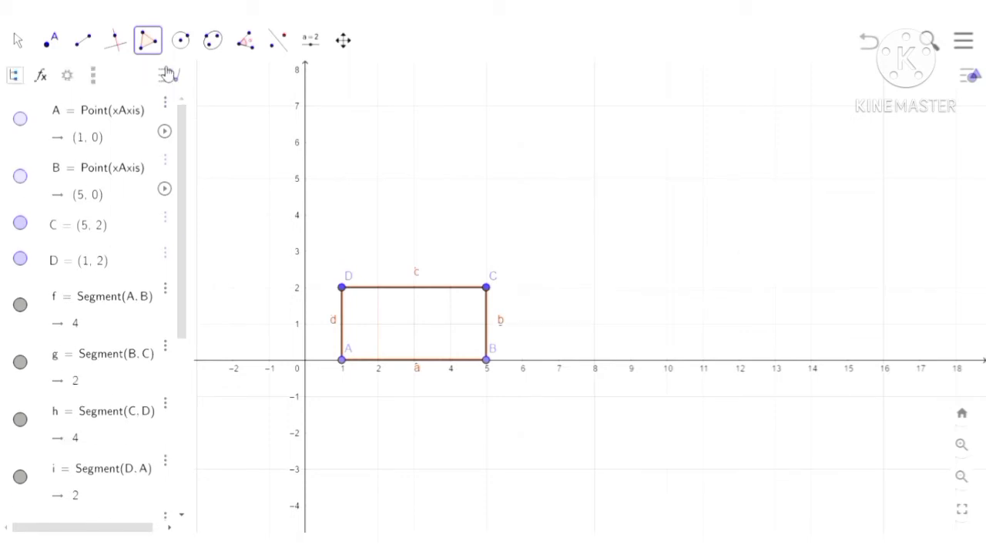
click(43, 78)
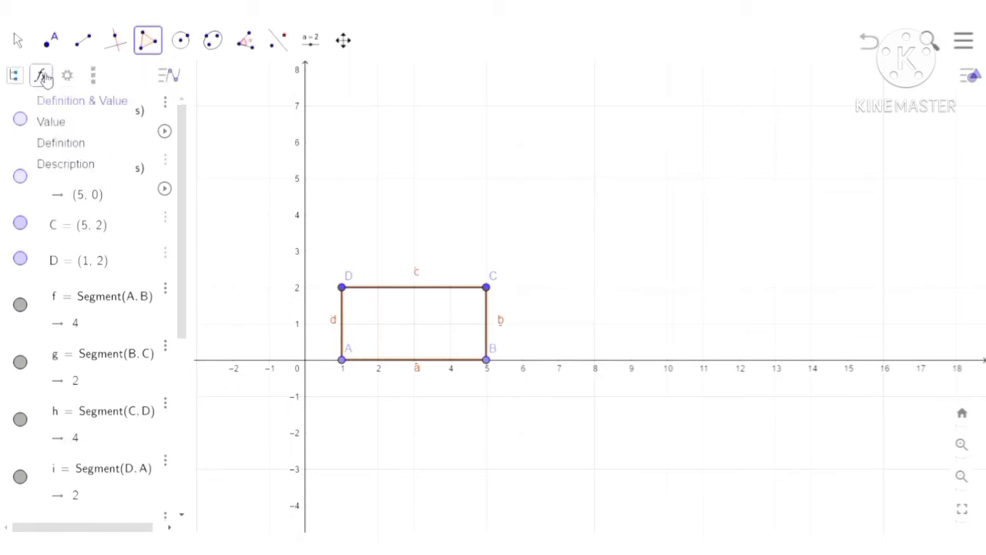
click(43, 77)
click(16, 77)
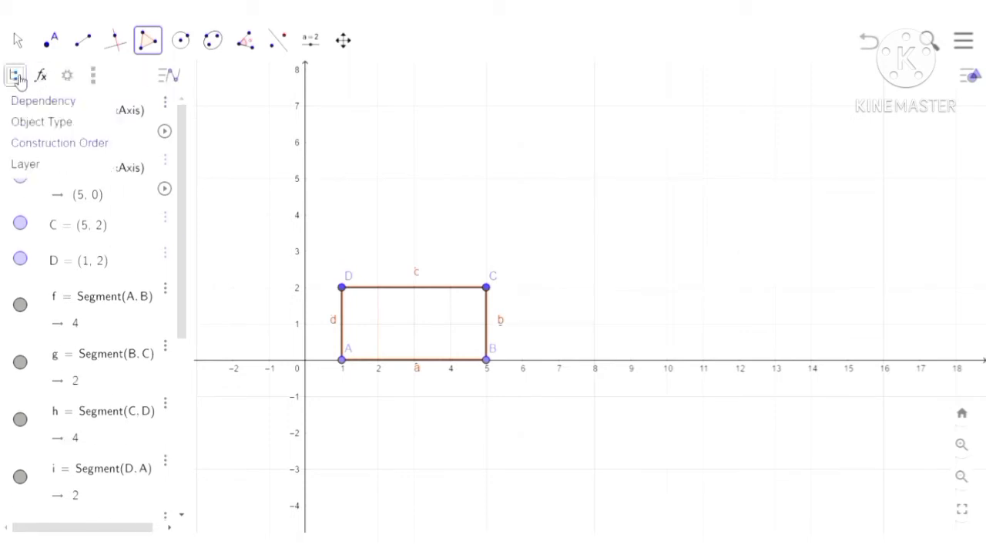
click(43, 126)
scroll(39, 132, down, 5)
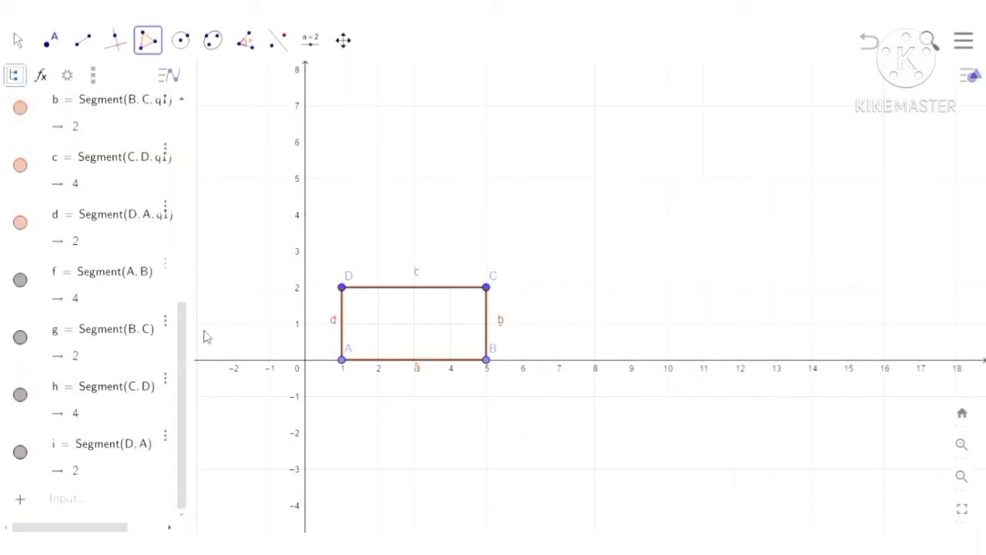
drag(181, 336, 178, 248)
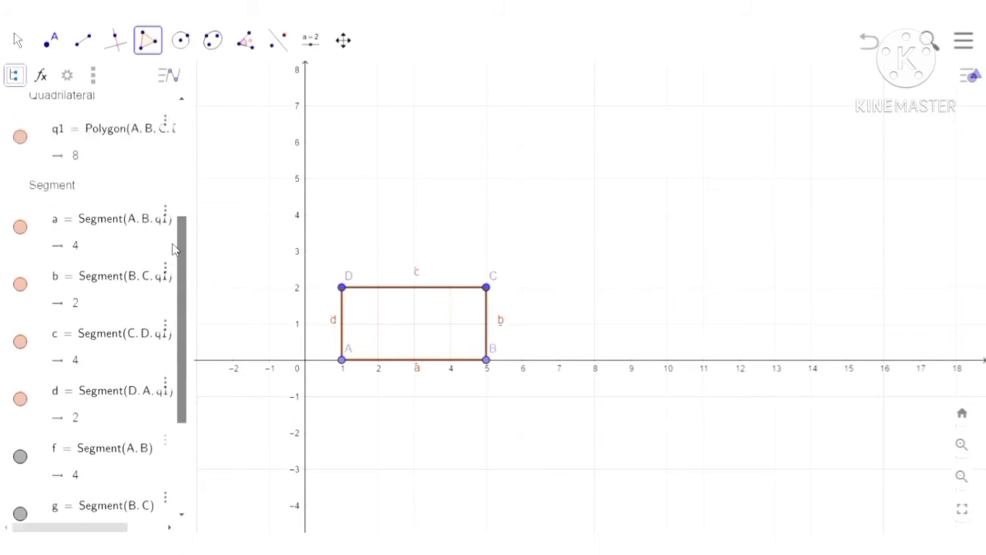
scroll(184, 248, right, 2)
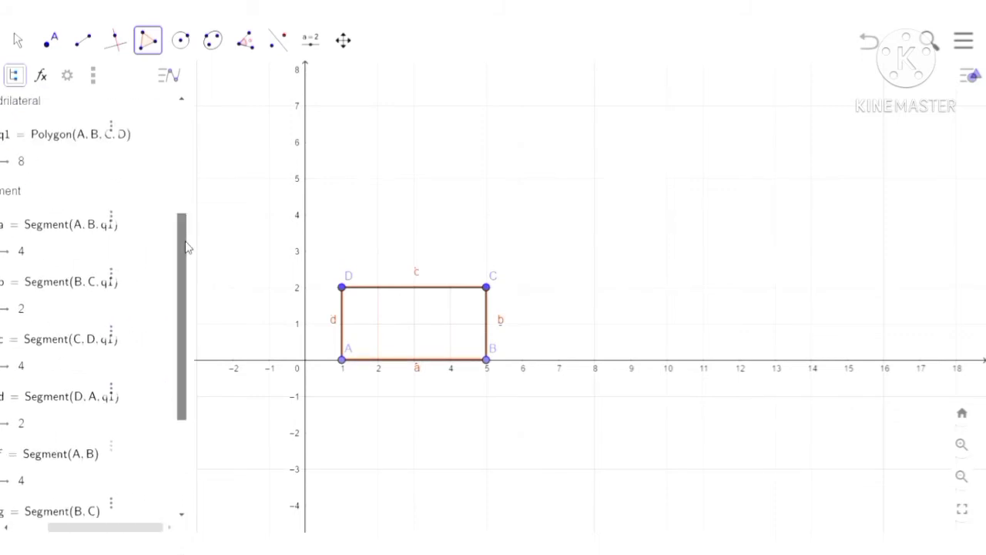
drag(184, 247, 178, 194)
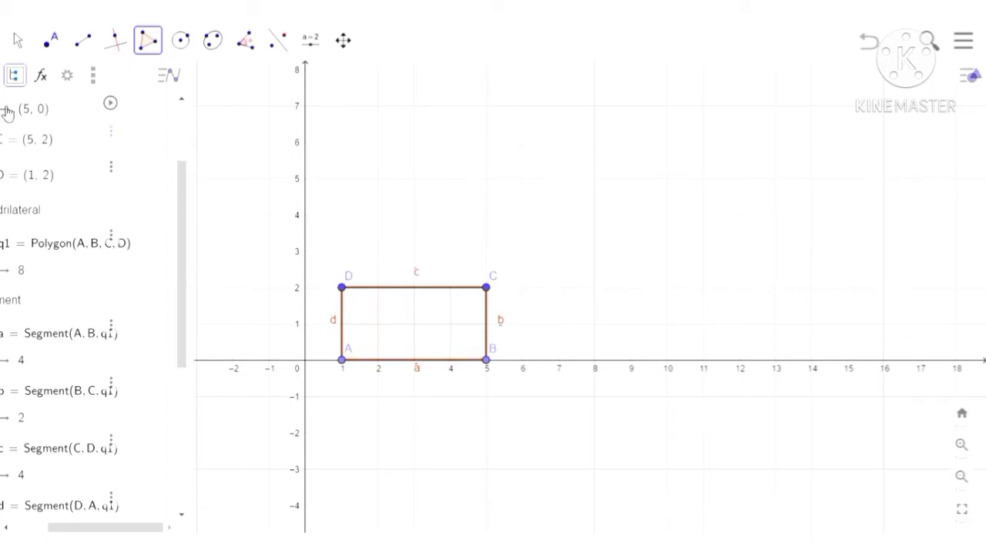
Step: Try to hide the label of segment a, the polygon's side from A to B
click(100, 137)
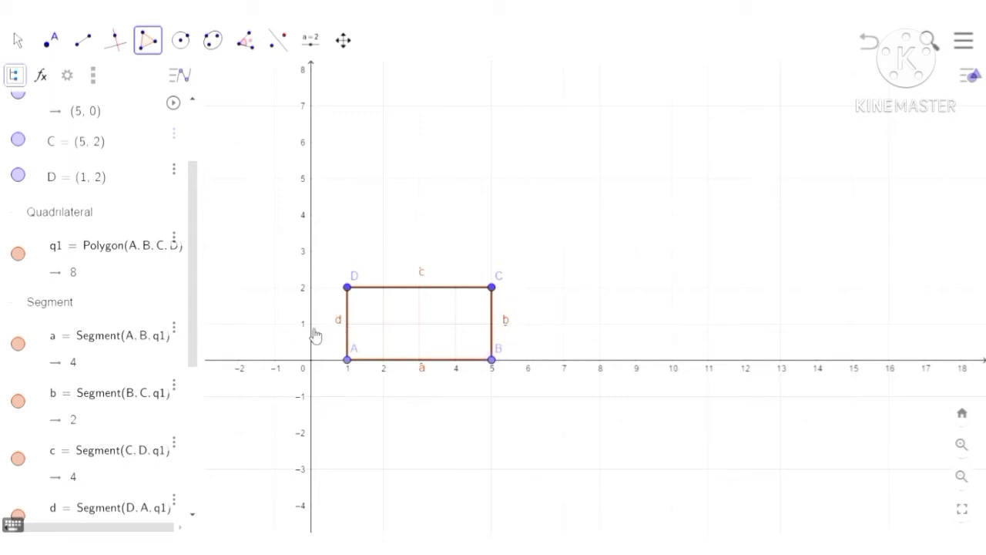
click(35, 339)
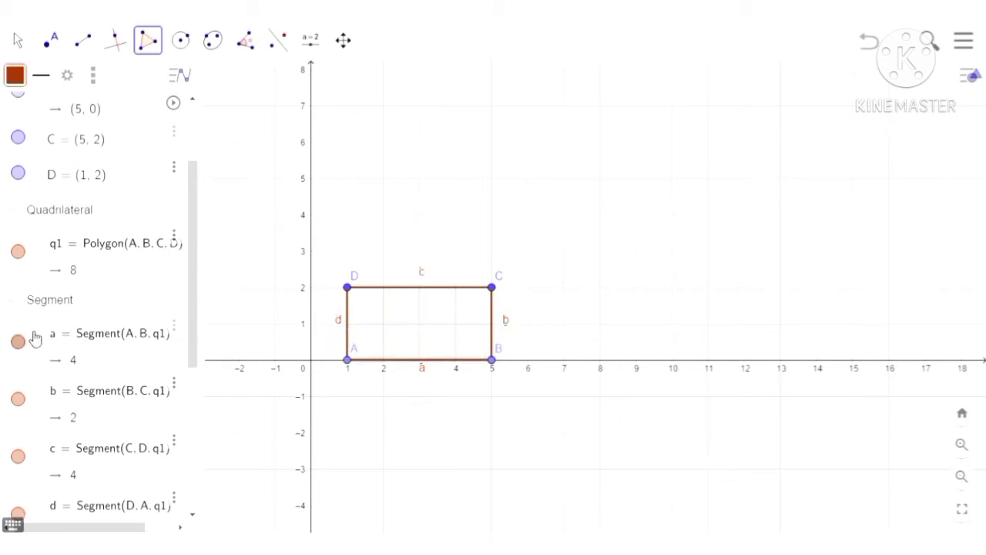
right_click(32, 339)
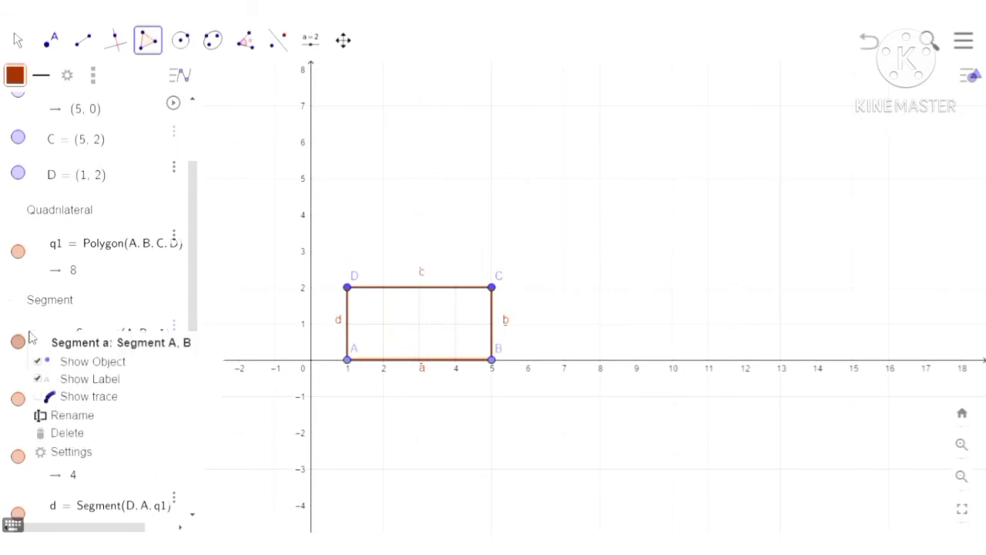
click(92, 382)
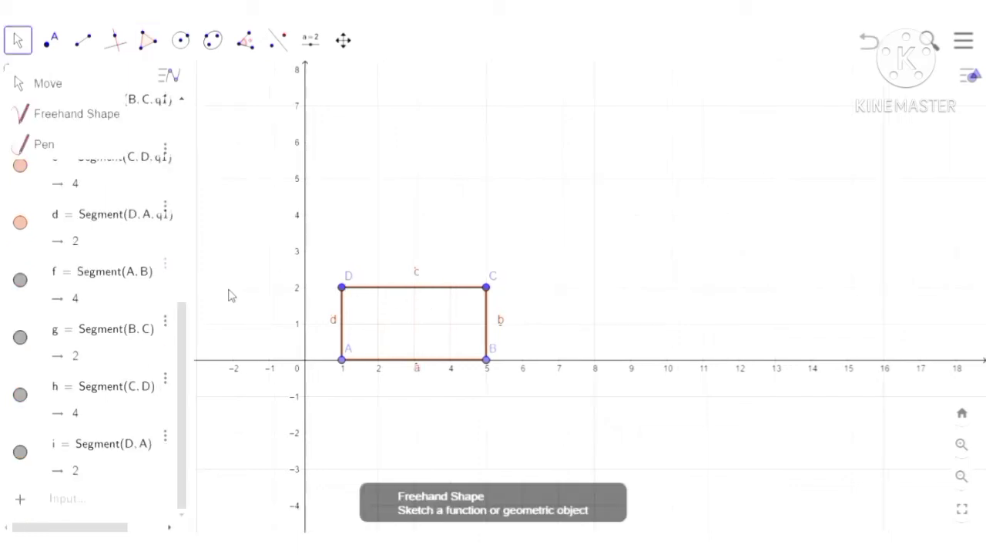
drag(185, 313, 185, 197)
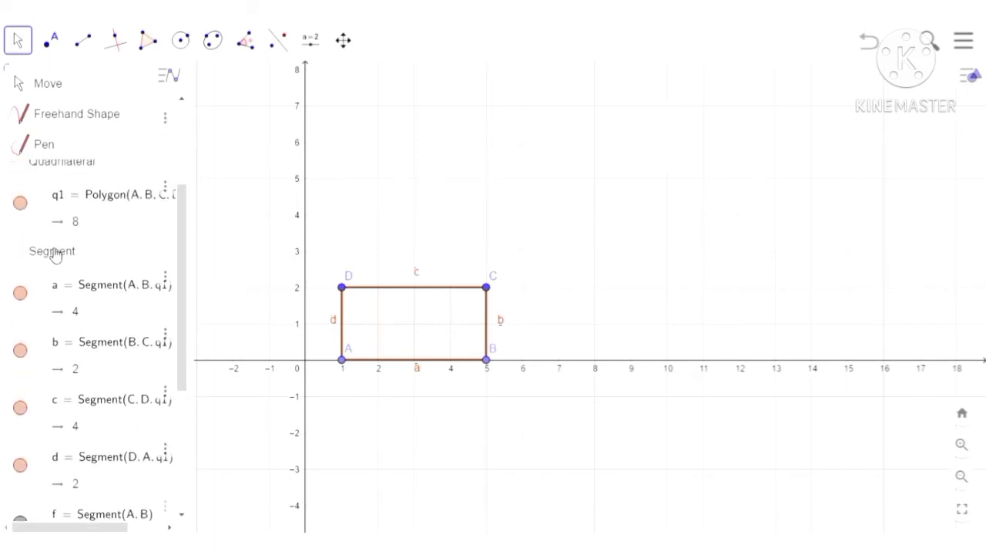
Step: Hide the label of segment a, the polygon's side from A to B, in the drawing
click(57, 255)
scroll(57, 254, up, 3)
right_click(57, 254)
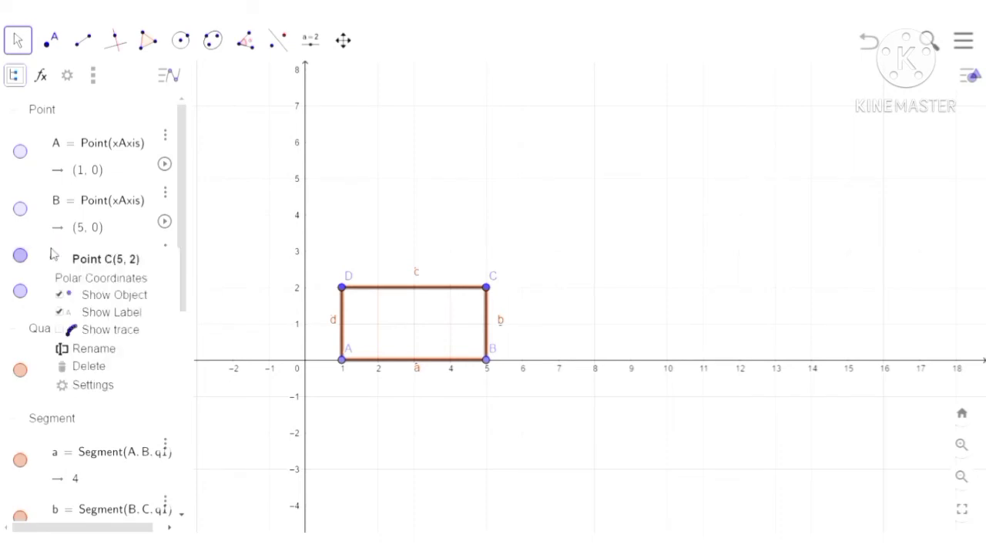
click(128, 424)
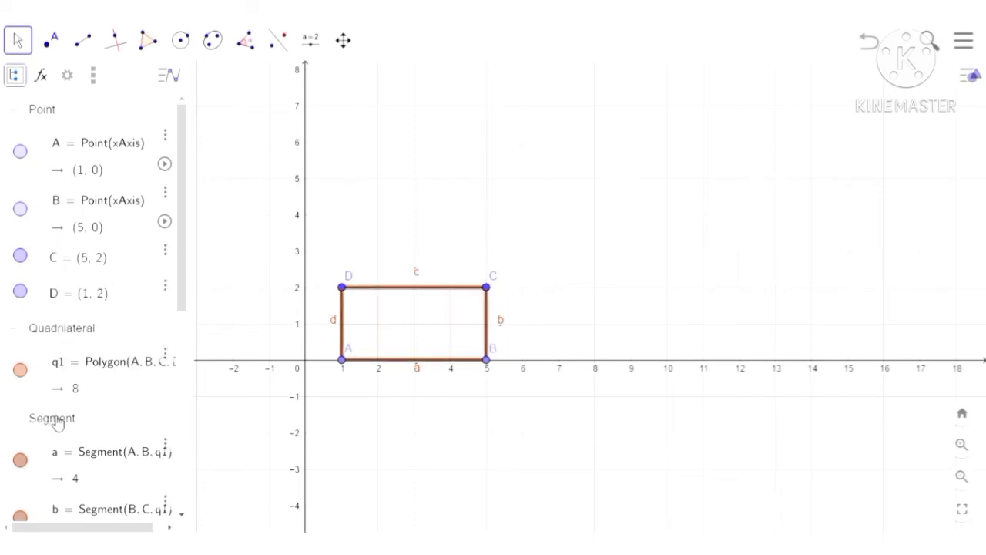
click(35, 466)
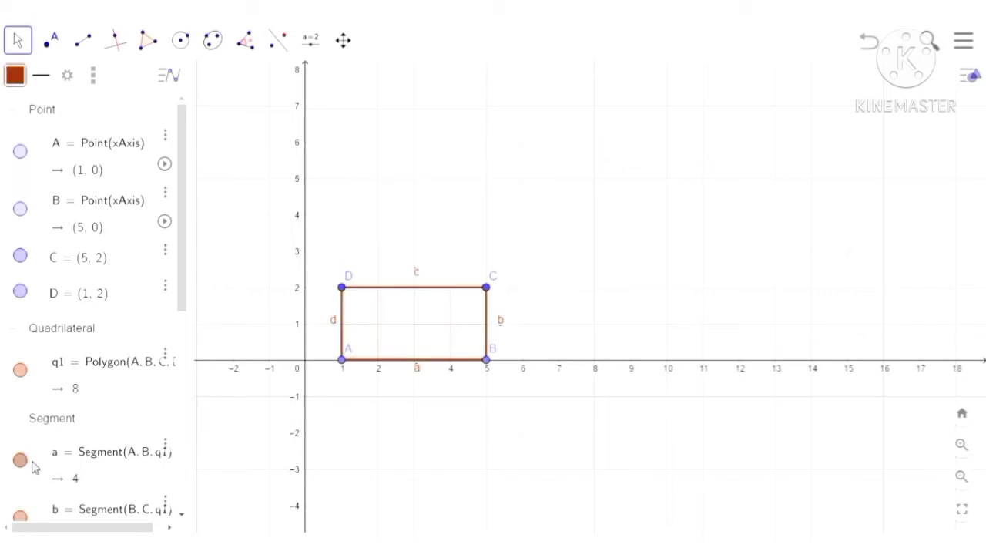
right_click(34, 466)
click(53, 448)
Step: Hide the labels of the polygon's remaining sides b, c and d
drag(183, 308, 185, 422)
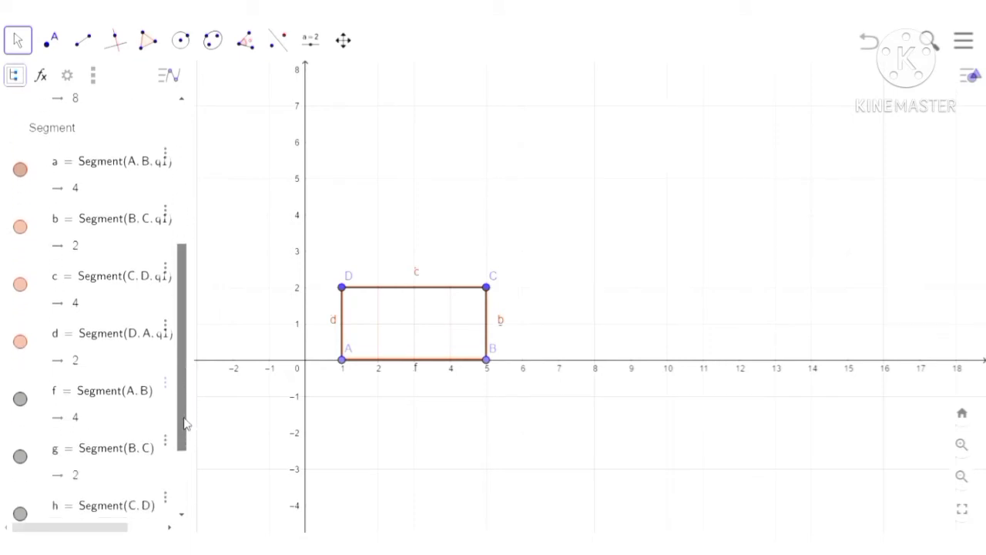
click(36, 243)
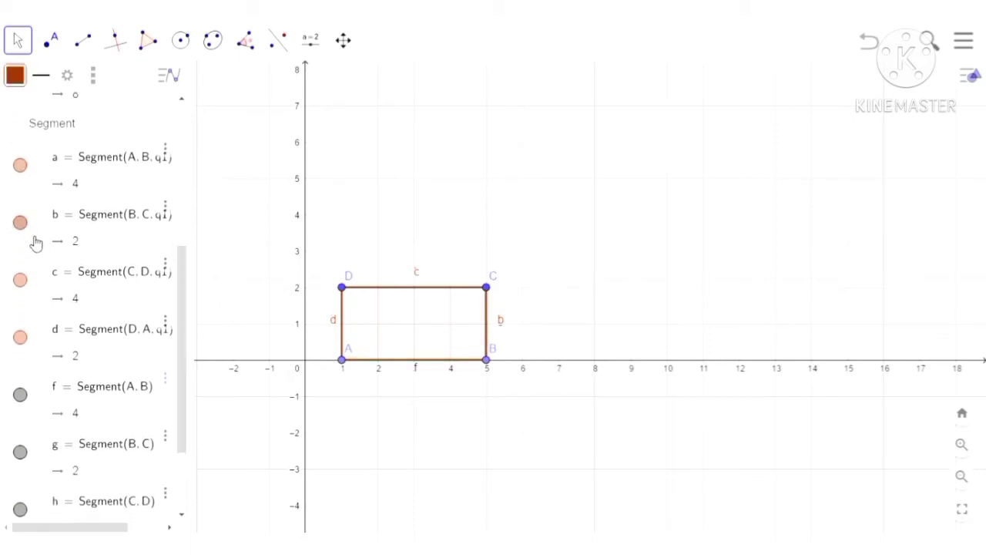
right_click(35, 243)
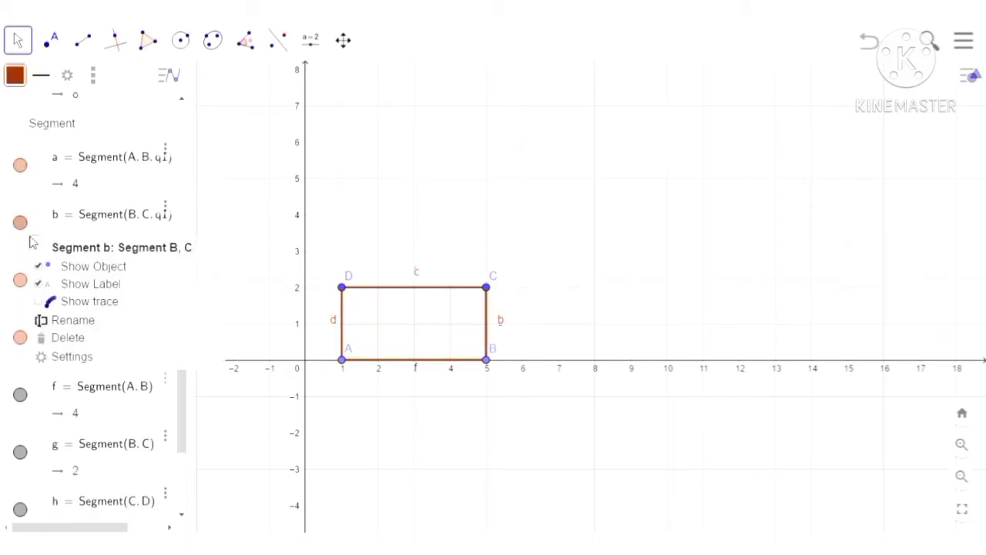
click(58, 284)
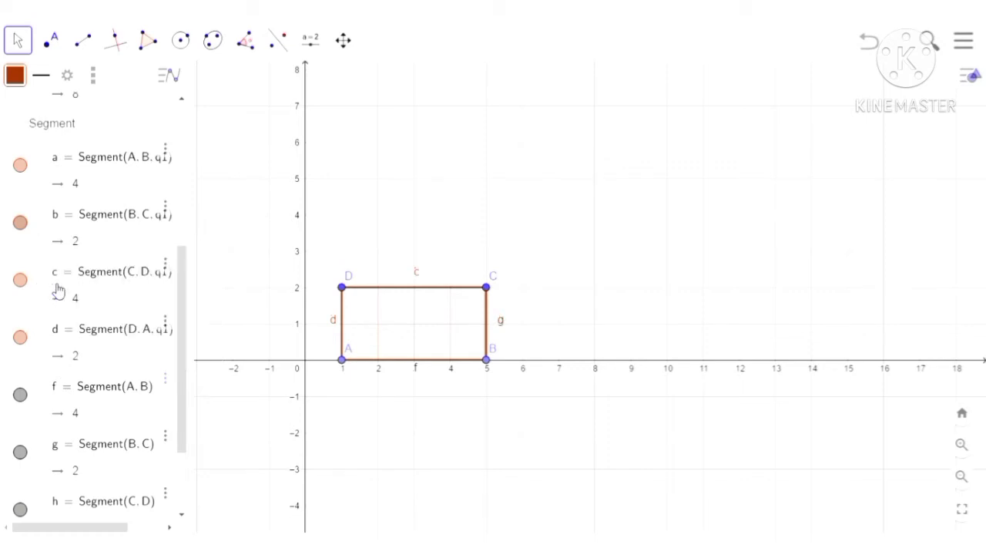
right_click(37, 301)
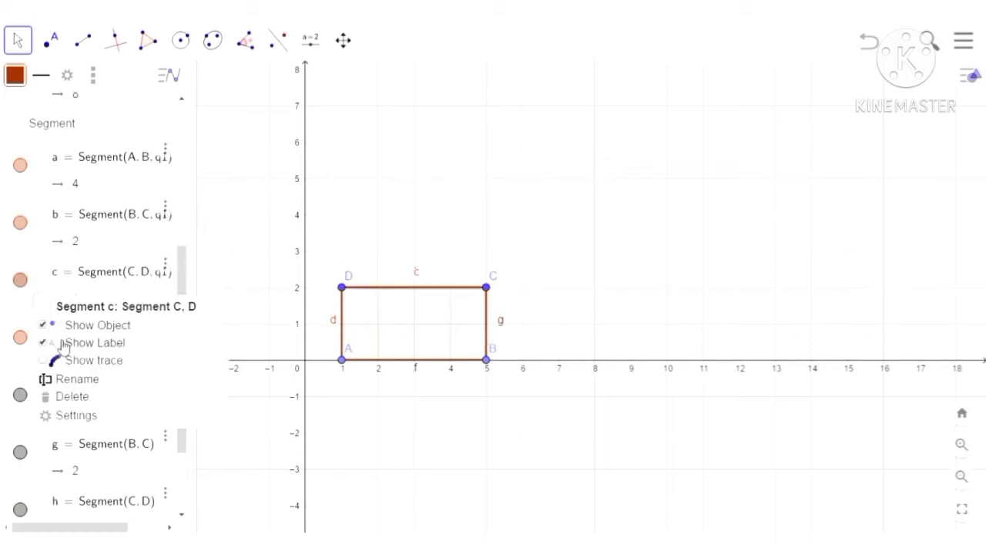
click(61, 345)
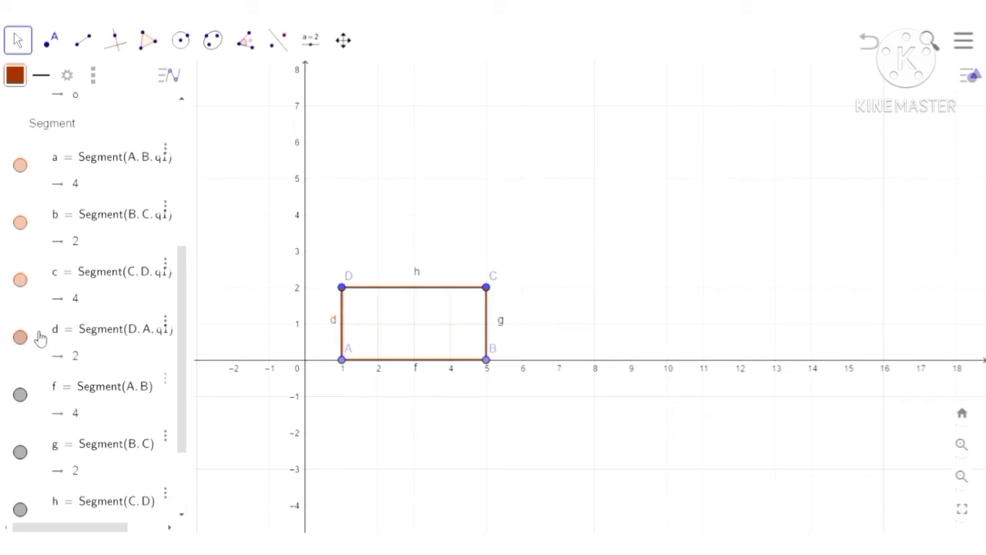
right_click(40, 354)
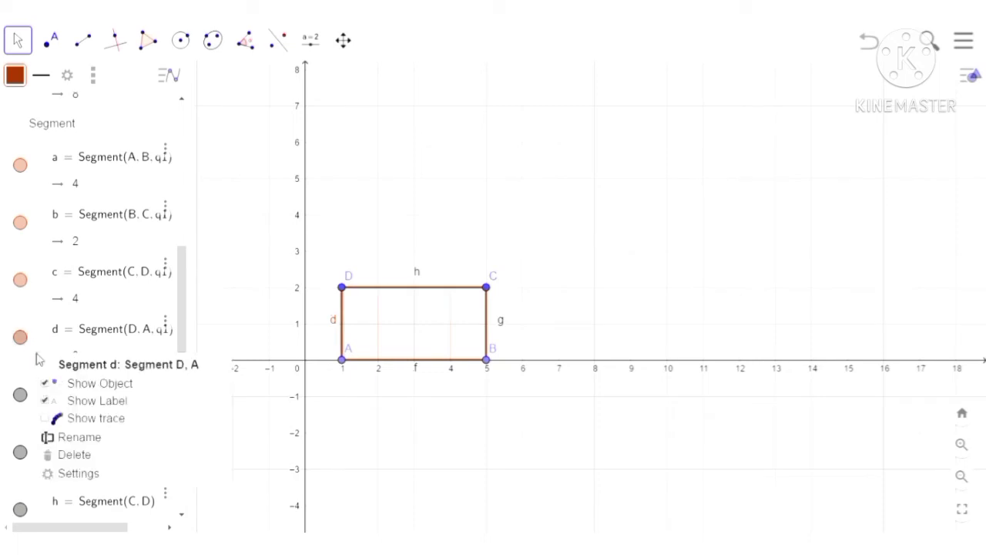
click(65, 402)
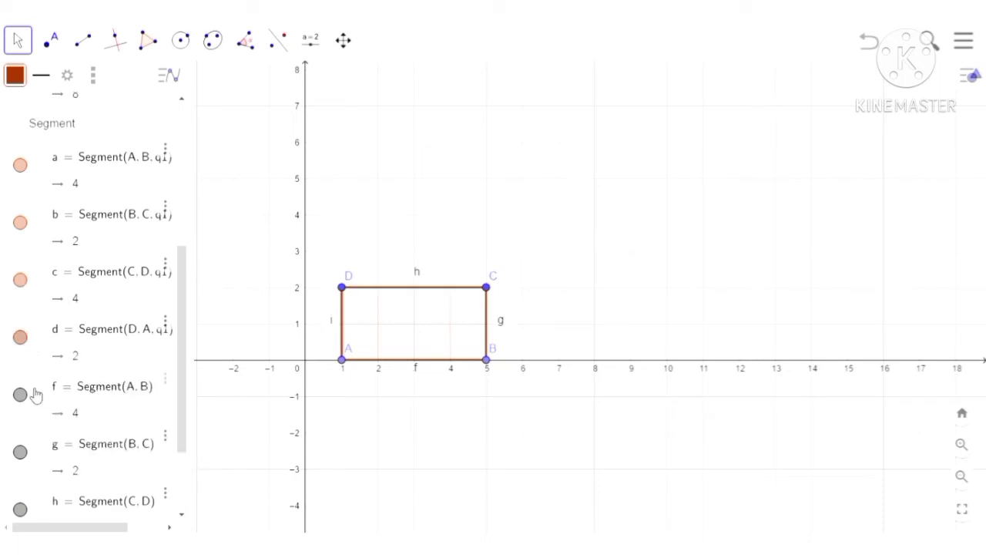
Step: Hide the labels of the separately drawn segments f, g, h and i so only the vertices keep labels
right_click(36, 394)
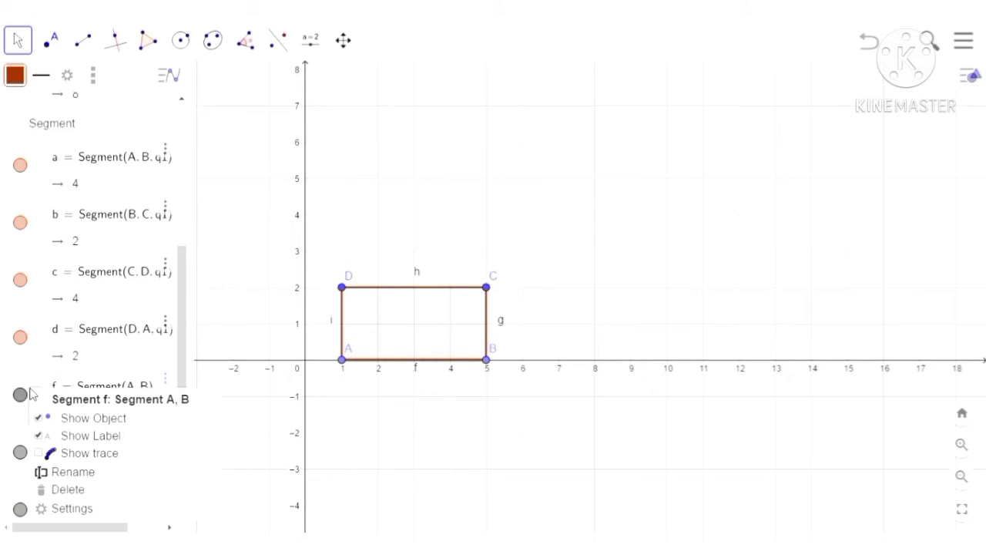
click(54, 436)
click(35, 438)
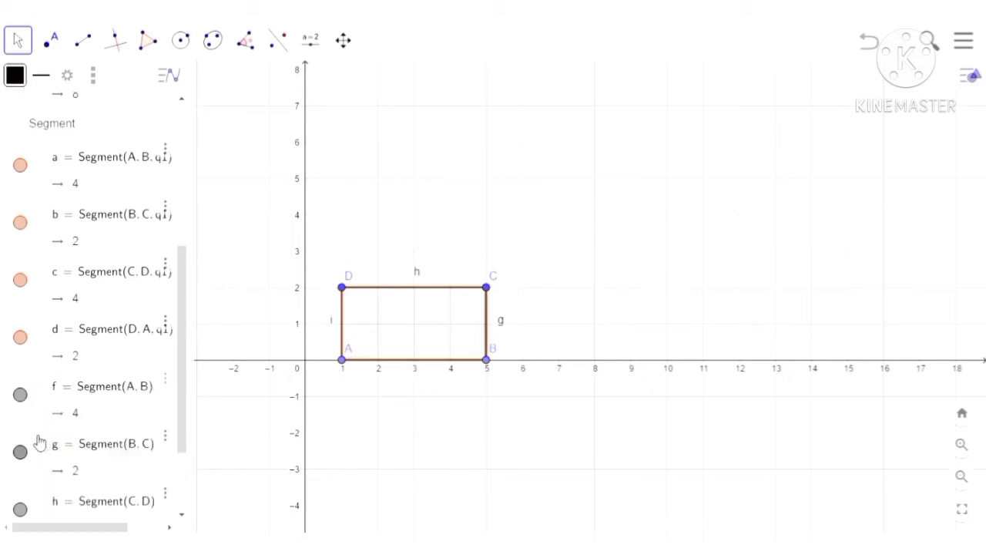
right_click(40, 446)
click(54, 449)
drag(182, 401, 194, 462)
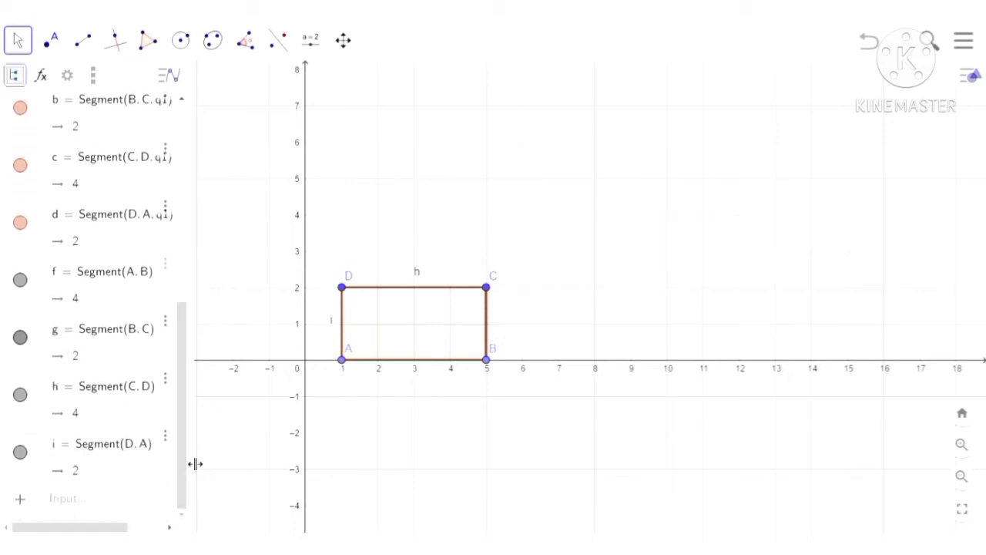
right_click(44, 411)
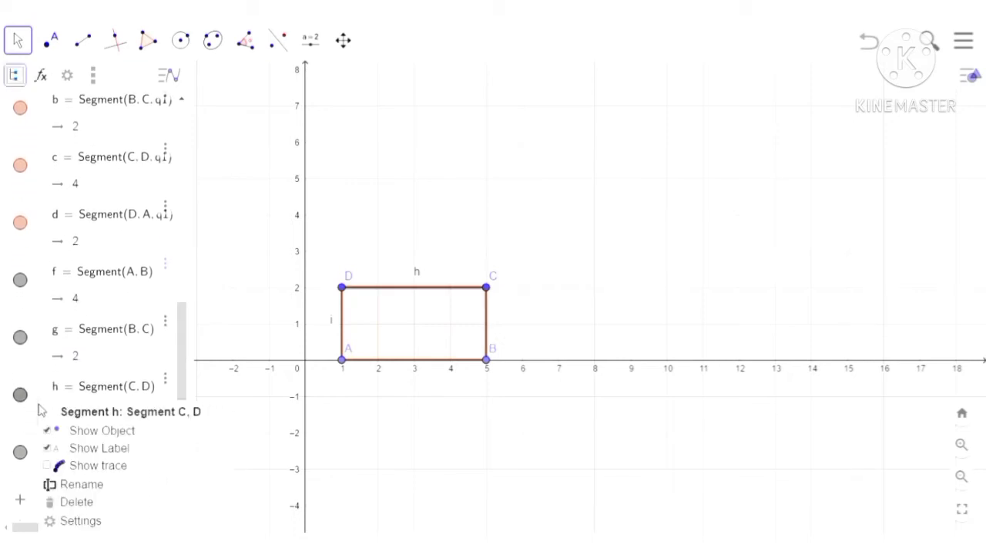
click(71, 452)
right_click(30, 466)
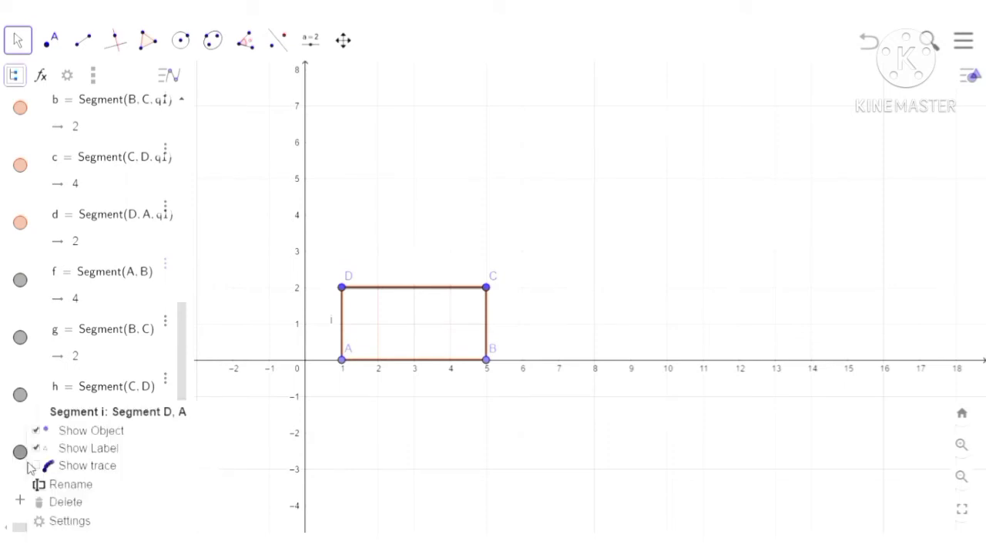
click(49, 449)
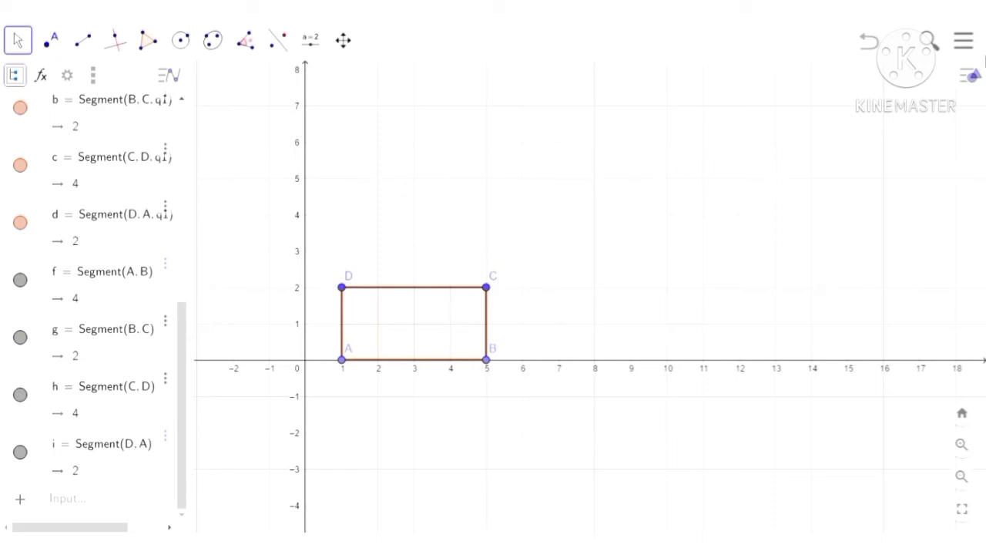
Step: Show the 3D Graphics view beside the 2D graphics and widen it to fit the whole rectangle
click(974, 77)
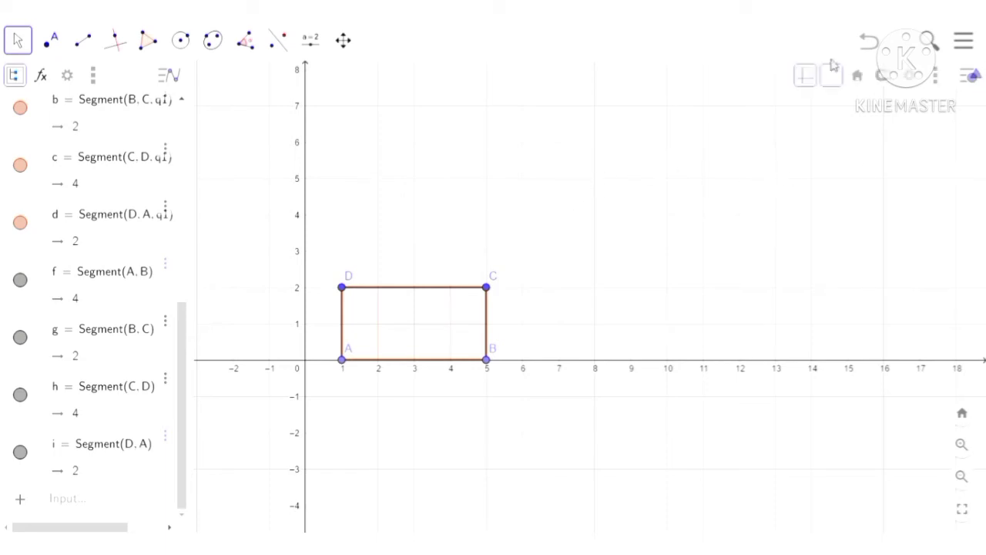
click(947, 76)
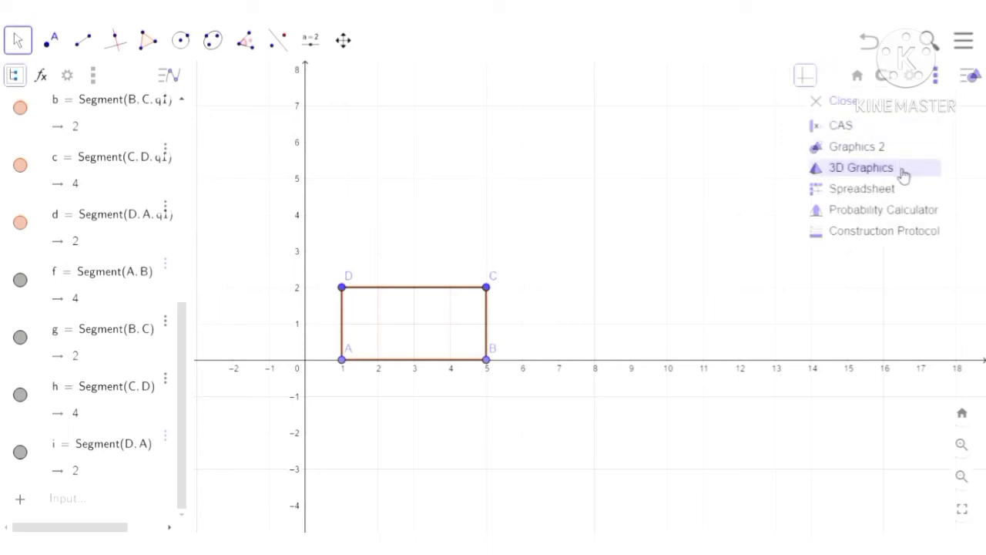
click(861, 168)
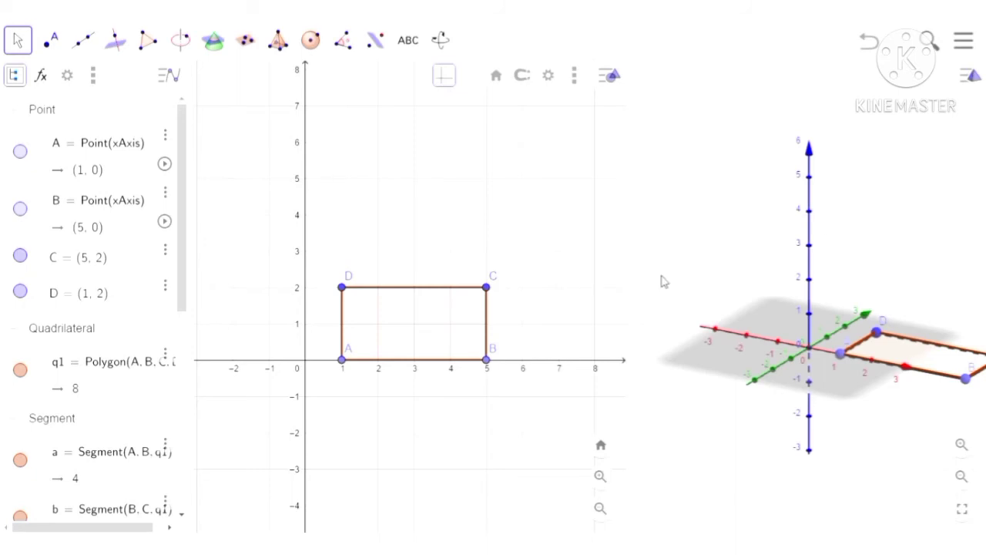
drag(636, 297, 563, 296)
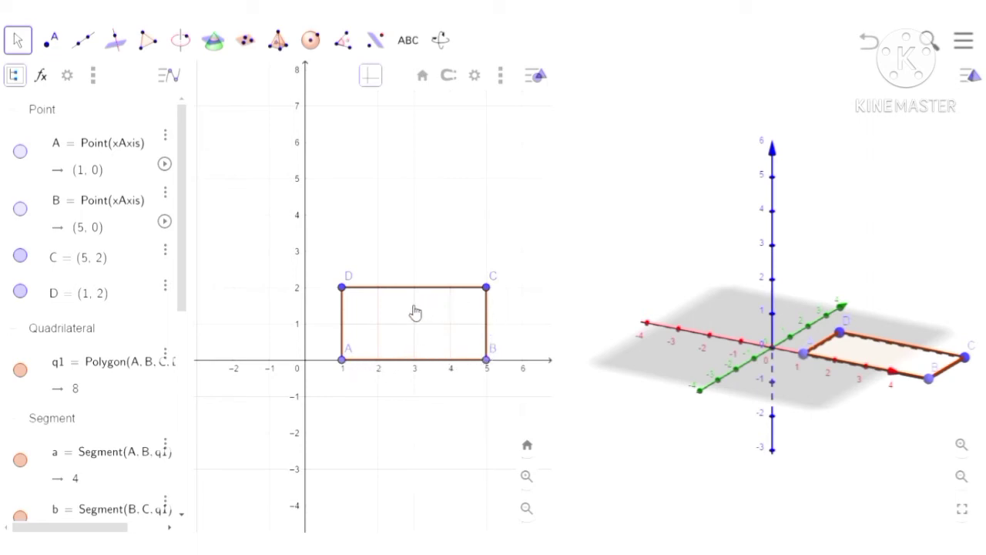
Step: Hide the axes and the grid in the 2D graphics view
right_click(443, 385)
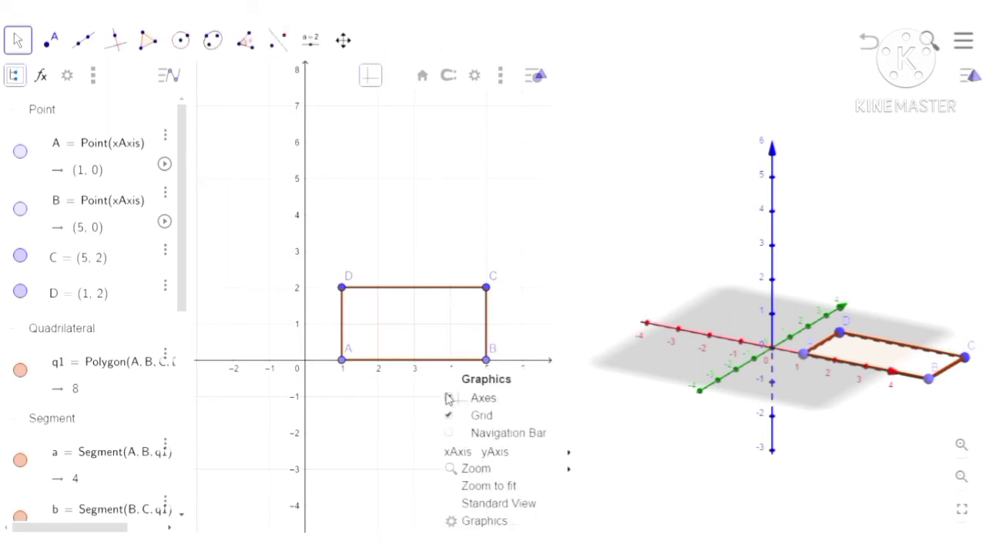
click(449, 398)
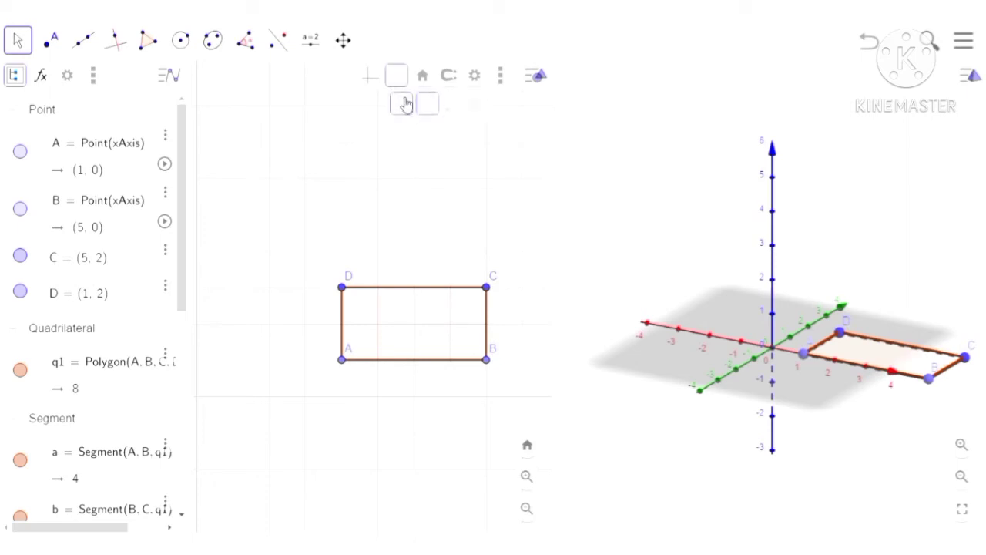
click(401, 104)
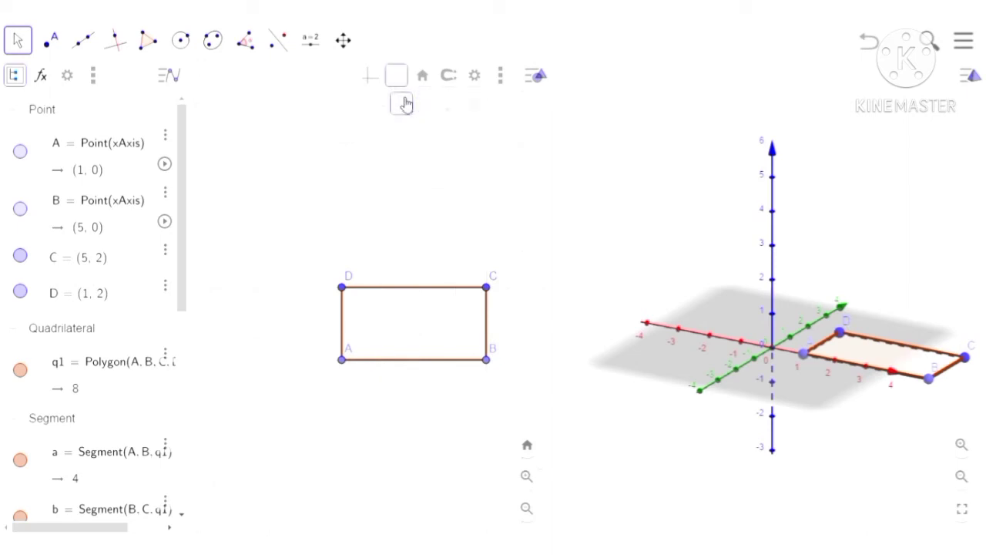
Step: Hide the plane and the axes in the 3D graphics view
click(600, 265)
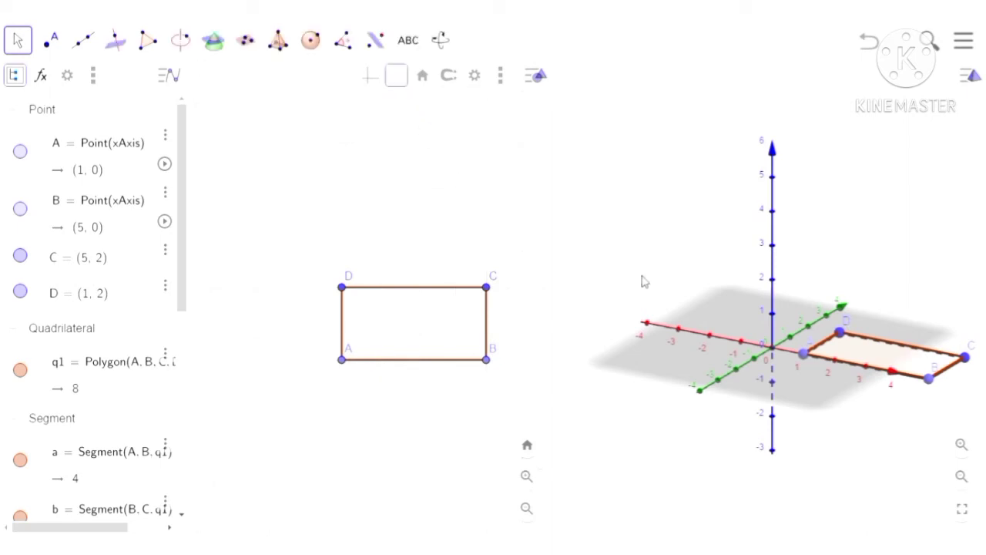
right_click(745, 318)
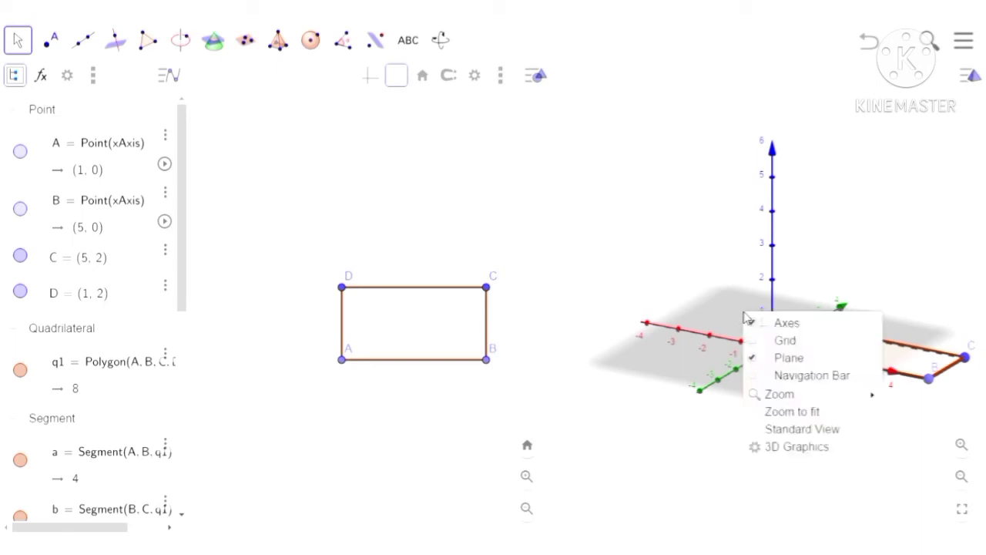
click(758, 358)
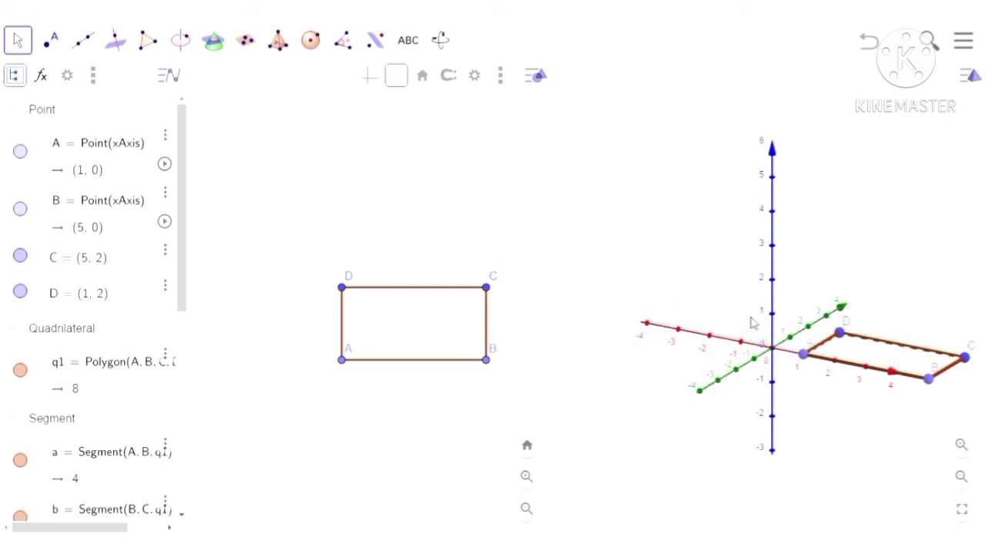
right_click(753, 323)
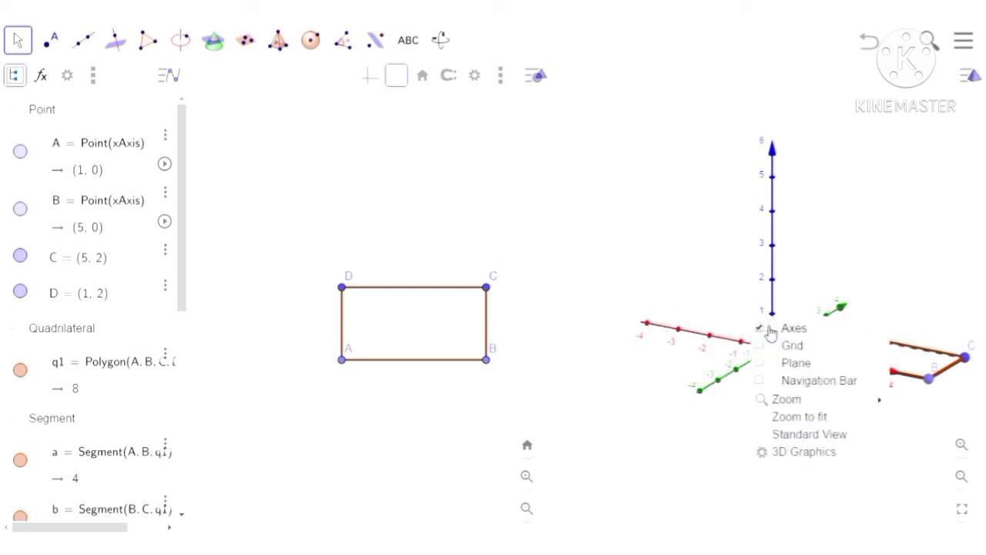
click(768, 330)
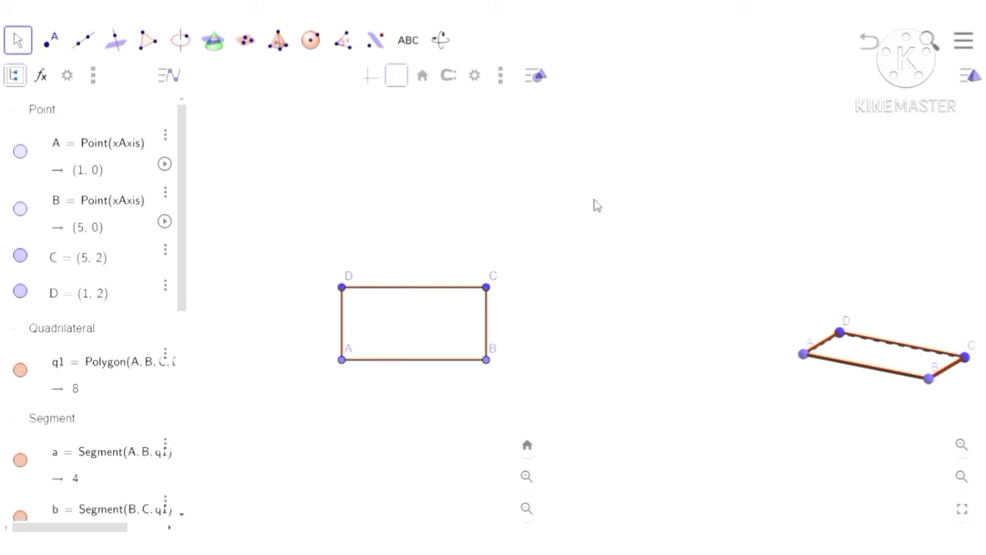
Step: Reposition the rectangle nearer the middle of the 3D view and of the 2D view with Move Graphics View
click(441, 41)
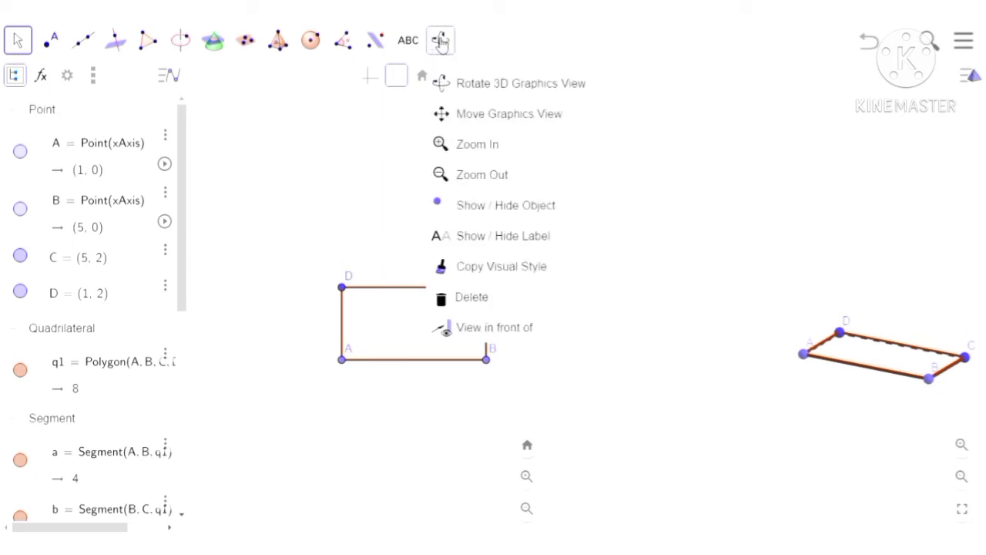
click(474, 117)
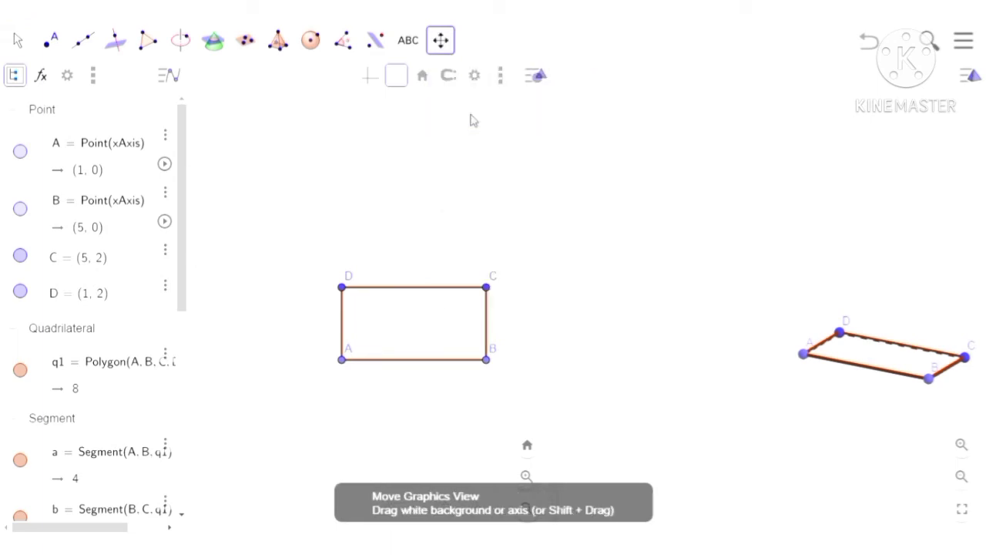
drag(710, 309, 586, 307)
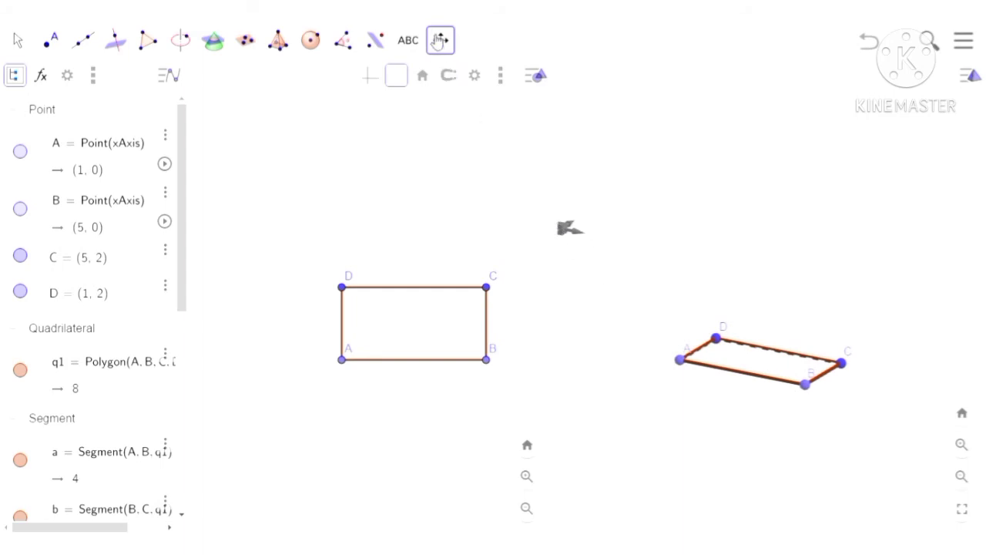
click(432, 247)
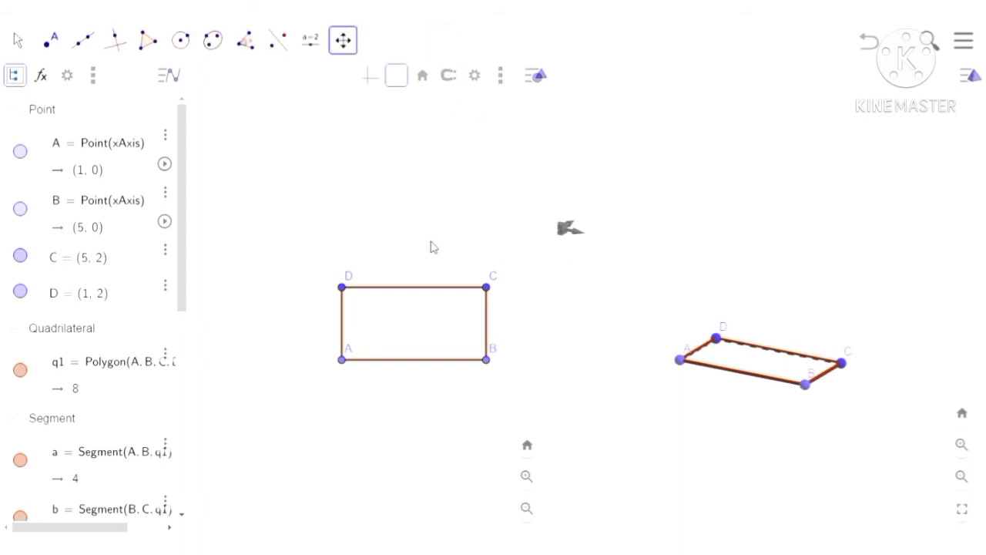
drag(393, 245, 348, 239)
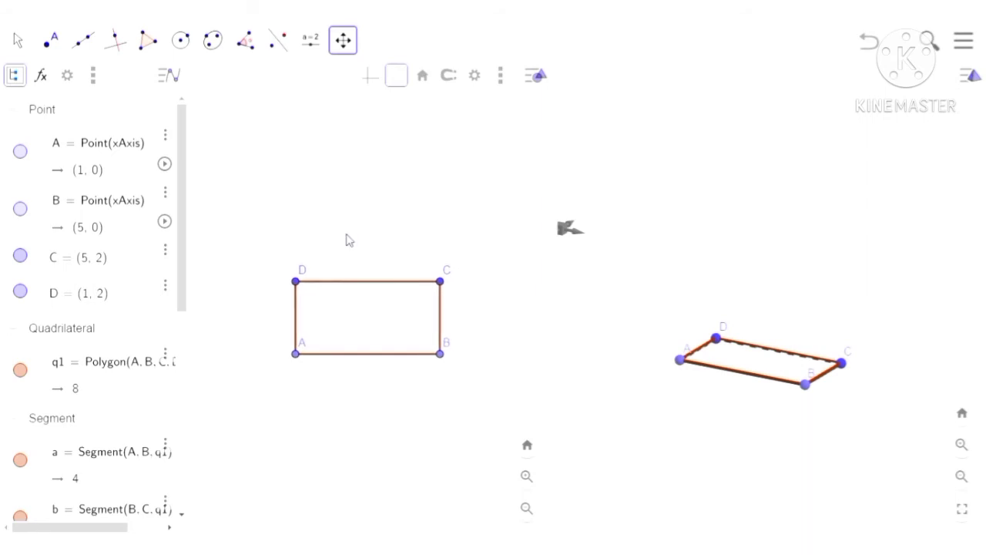
Step: Extrude rectangle ABCD into a prism with an altitude of 3 in the 3D view using Extrude to Prism
click(344, 41)
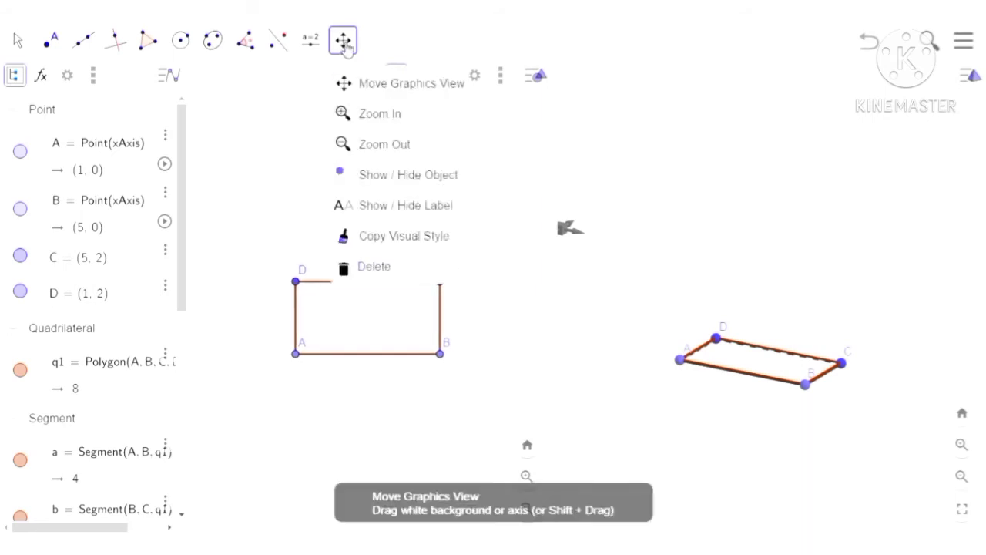
click(18, 40)
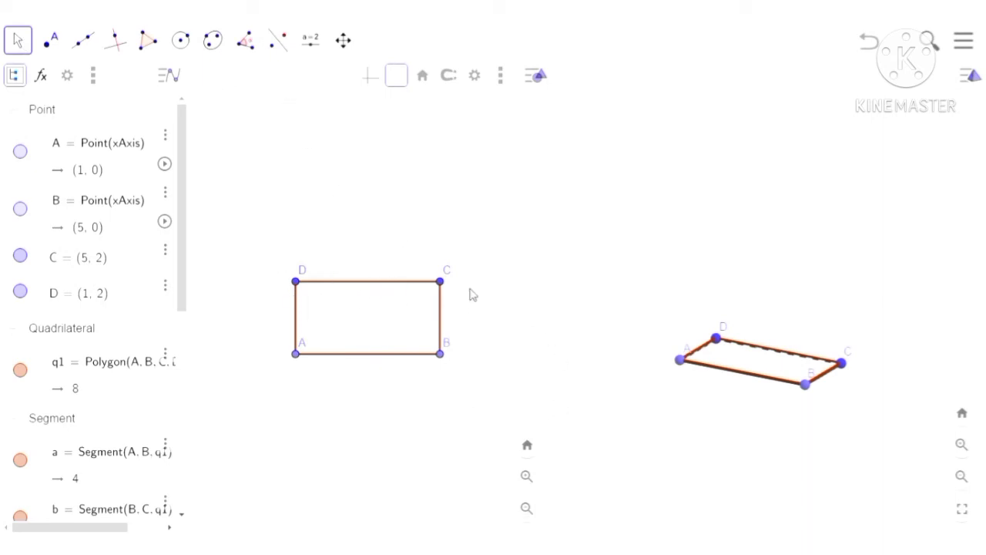
click(747, 373)
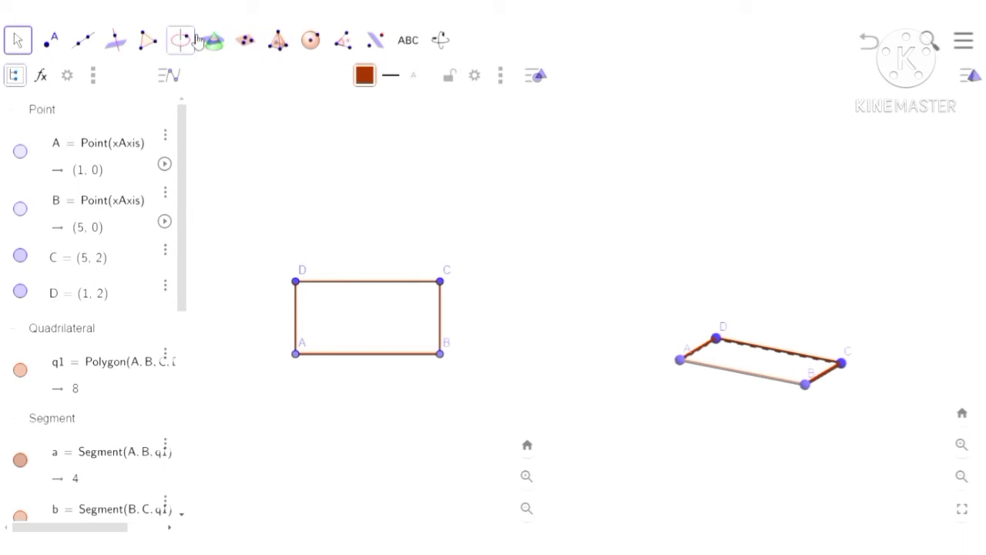
click(279, 43)
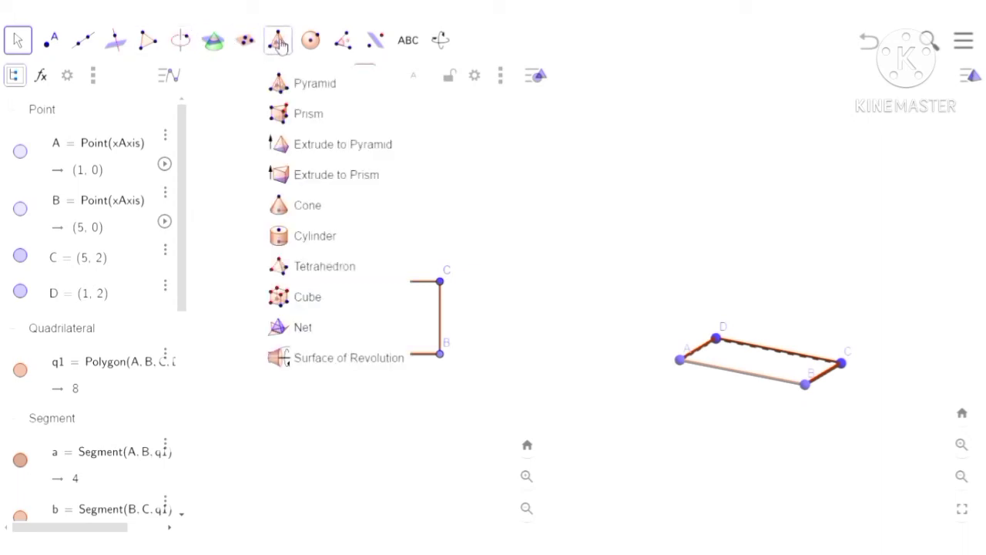
click(279, 42)
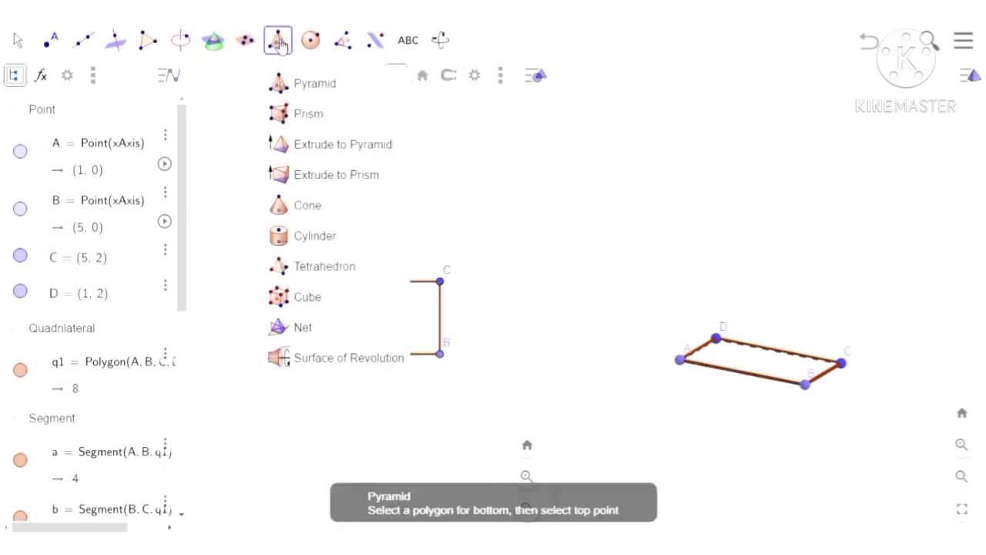
click(334, 177)
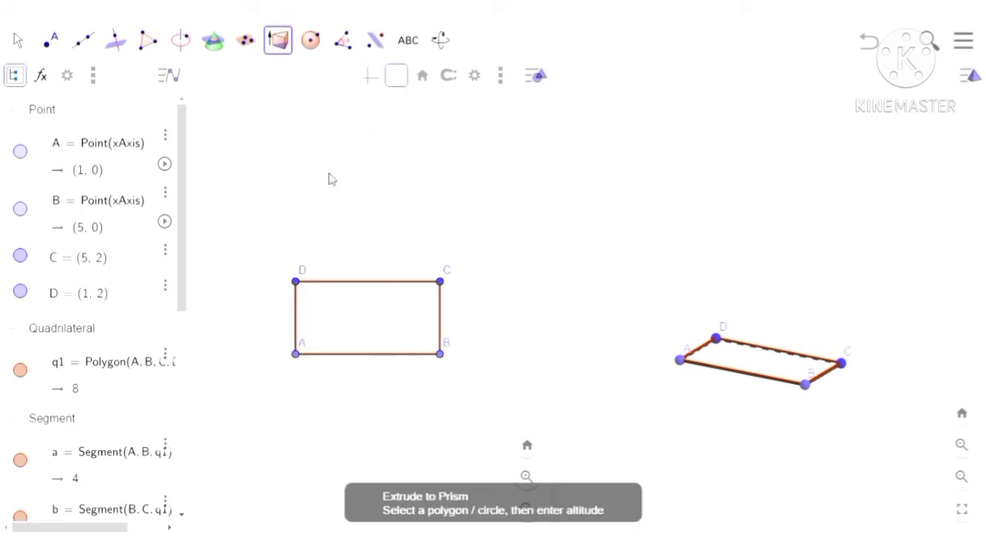
click(745, 356)
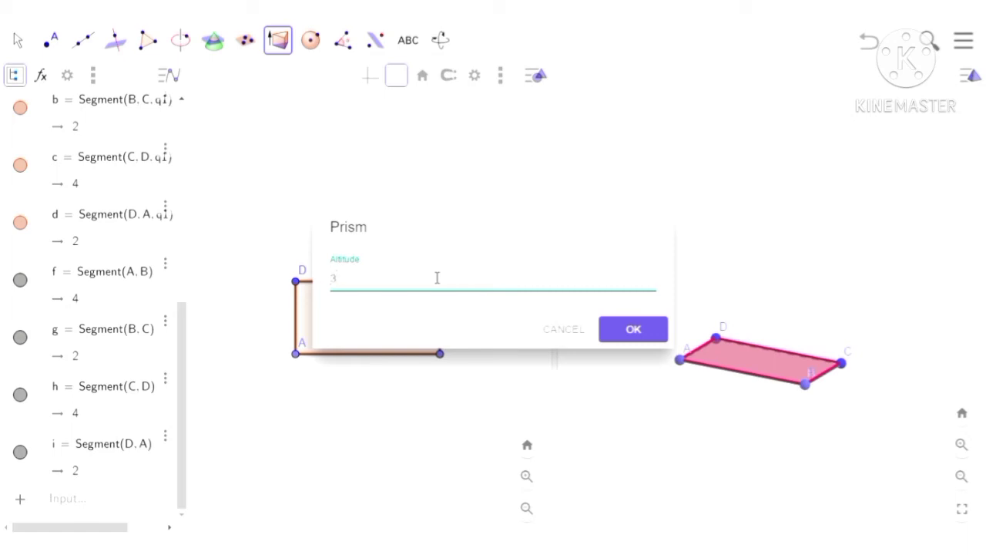
click(655, 331)
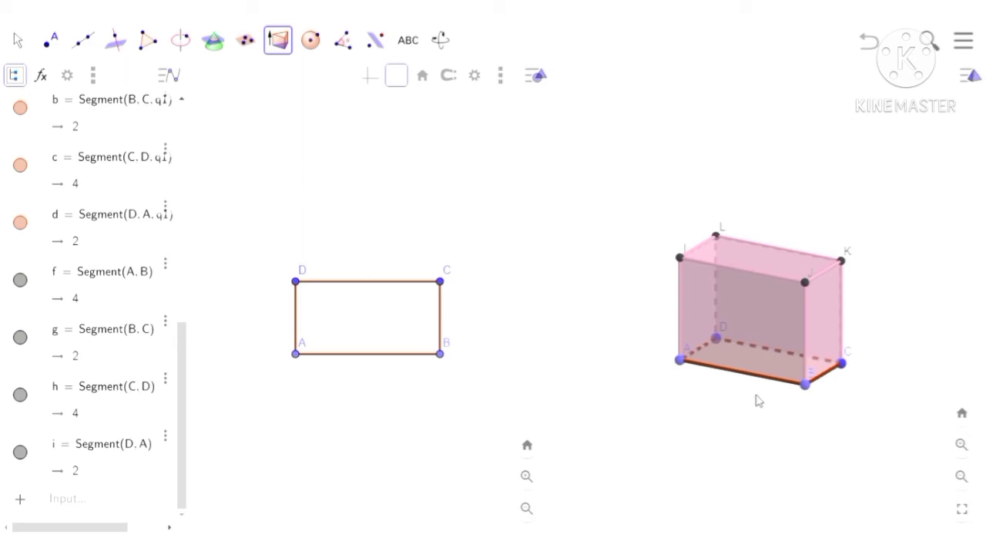
Step: Create the net of the prism in the 3D view with the Net tool
click(440, 40)
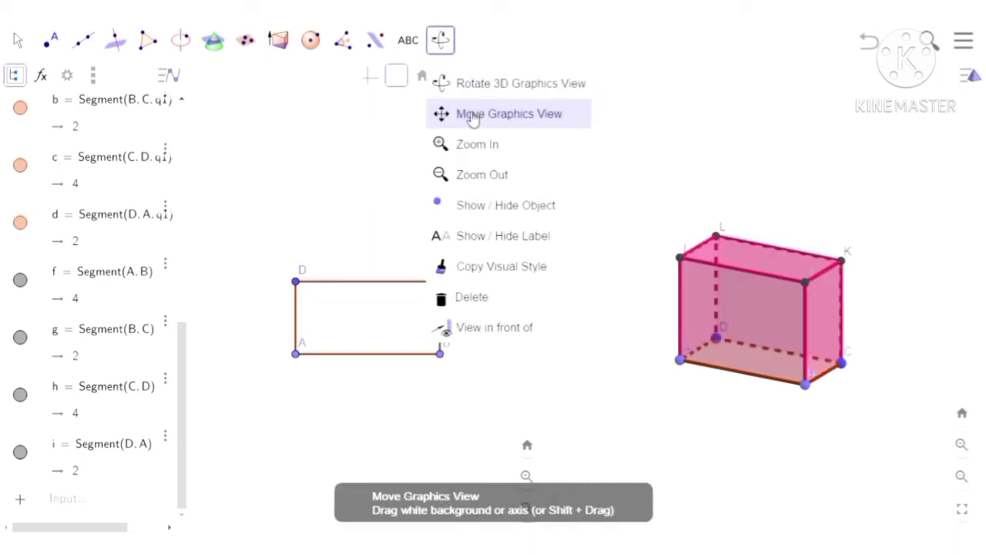
click(479, 87)
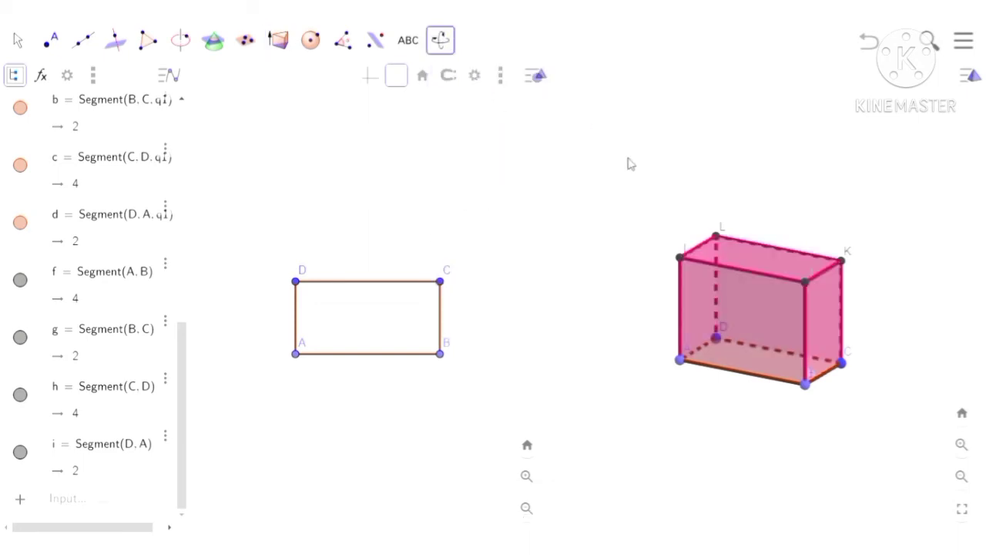
mouse_move(678, 185)
mouse_down()
mouse_move(713, 186)
mouse_move(674, 182)
mouse_up()
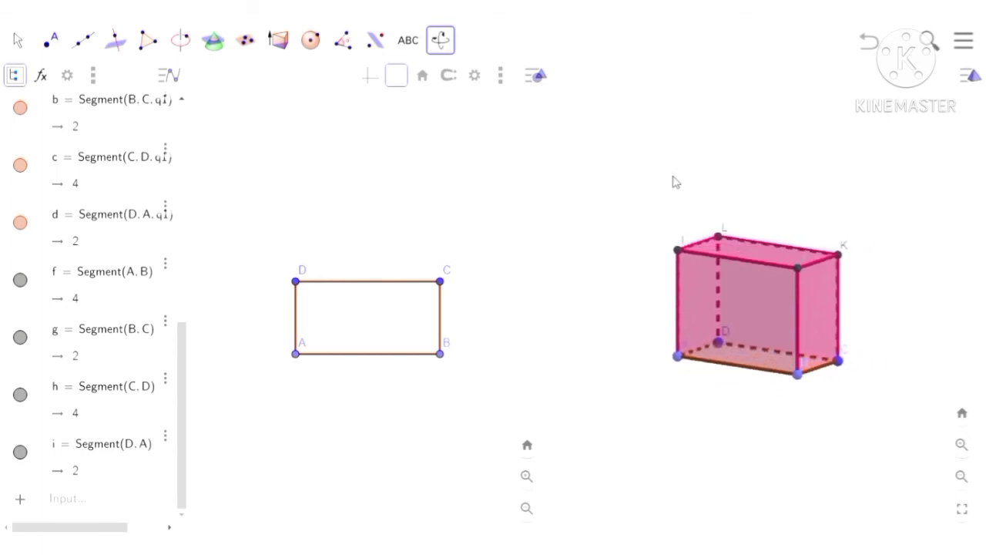
click(440, 38)
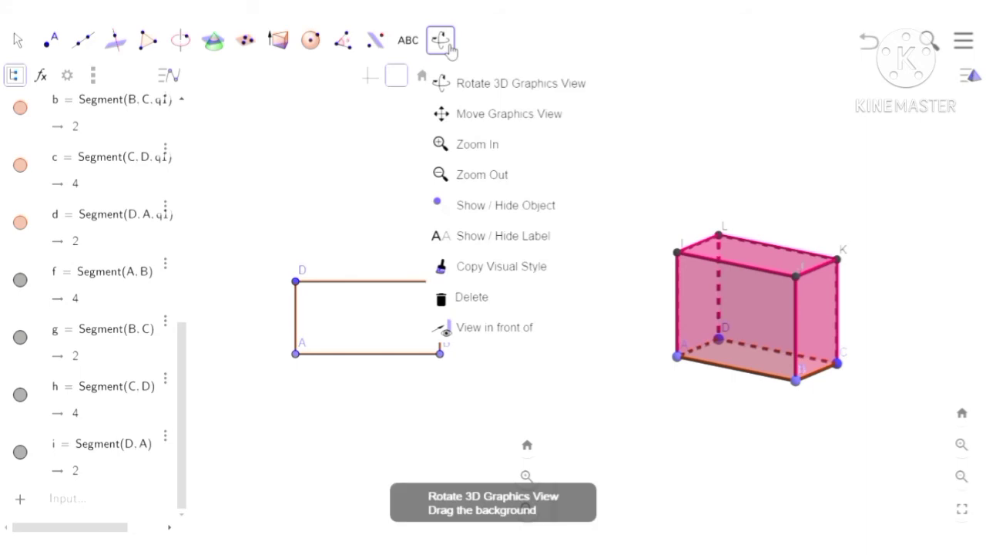
click(19, 38)
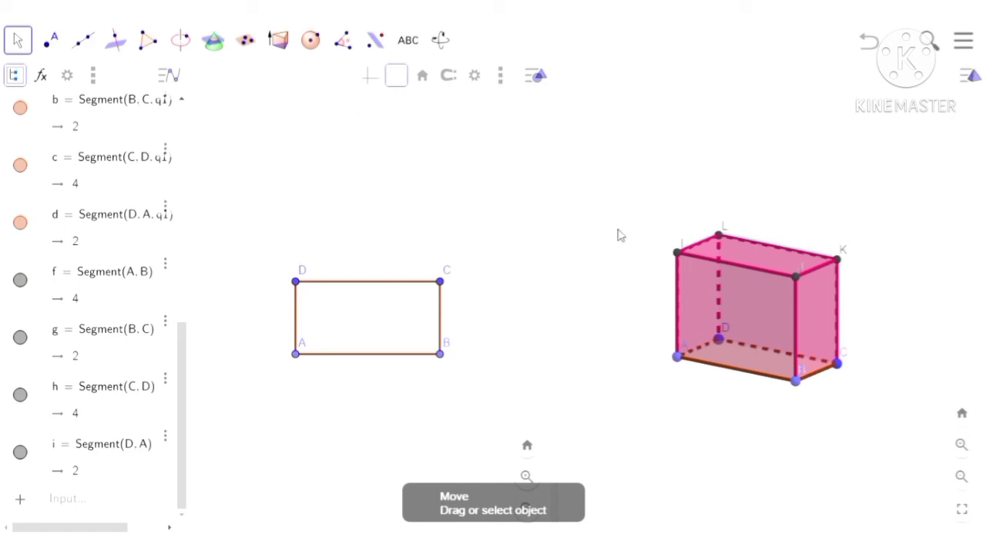
click(280, 42)
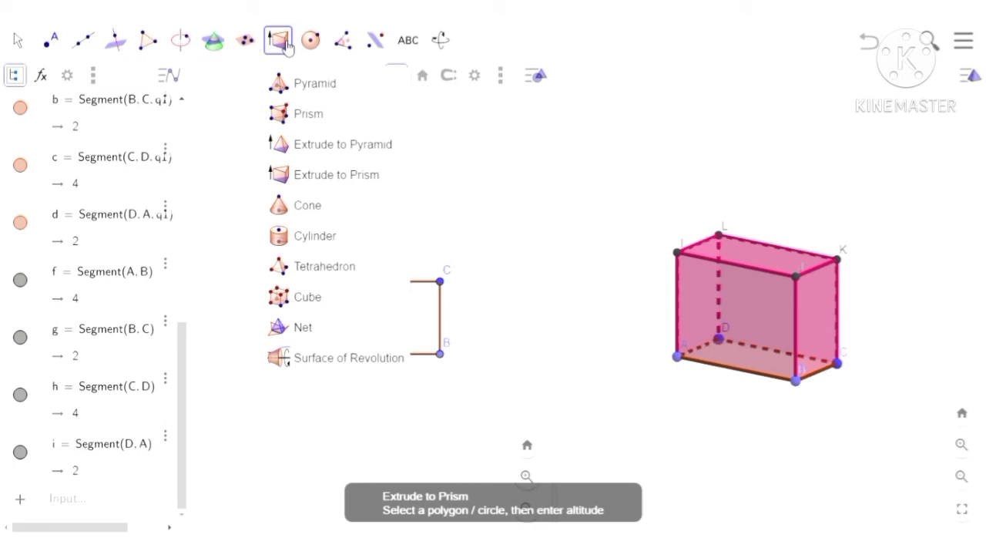
click(333, 330)
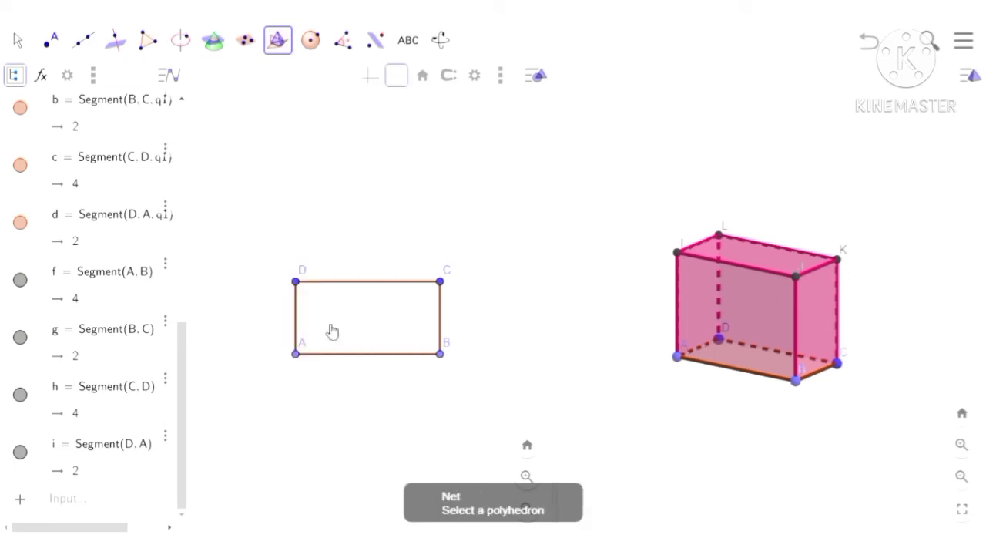
click(717, 332)
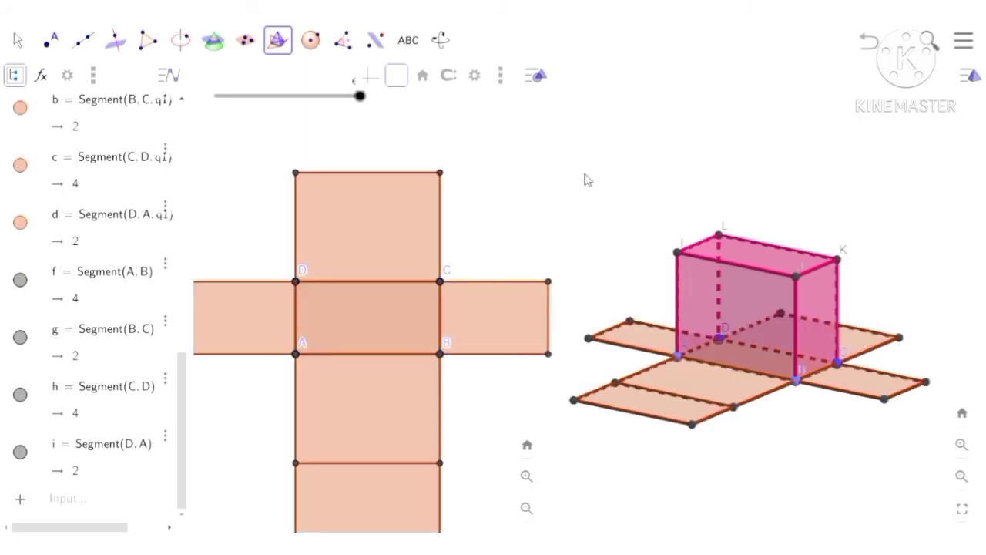
Step: Hide the prism's vertical edge DL in the 3D view so it is no longer shown
click(439, 37)
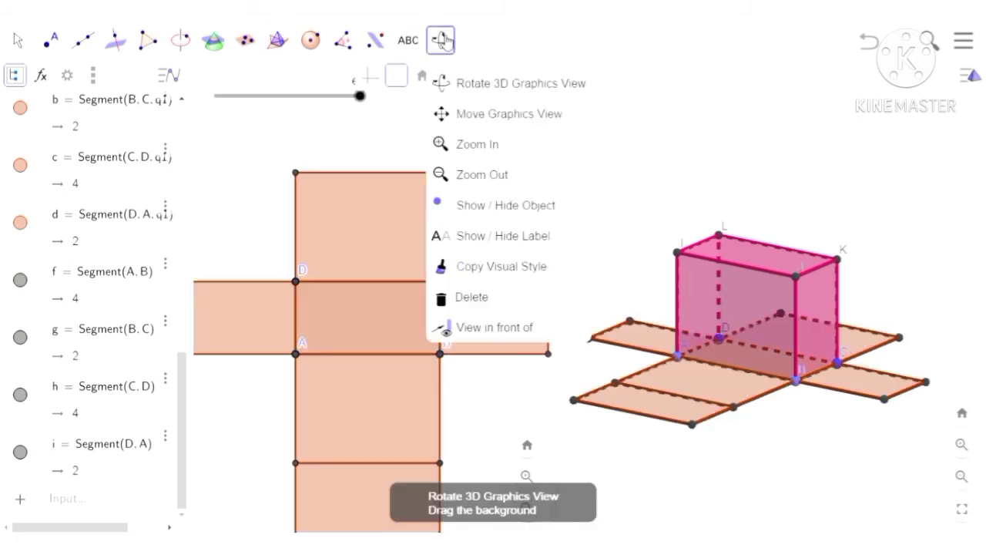
click(487, 174)
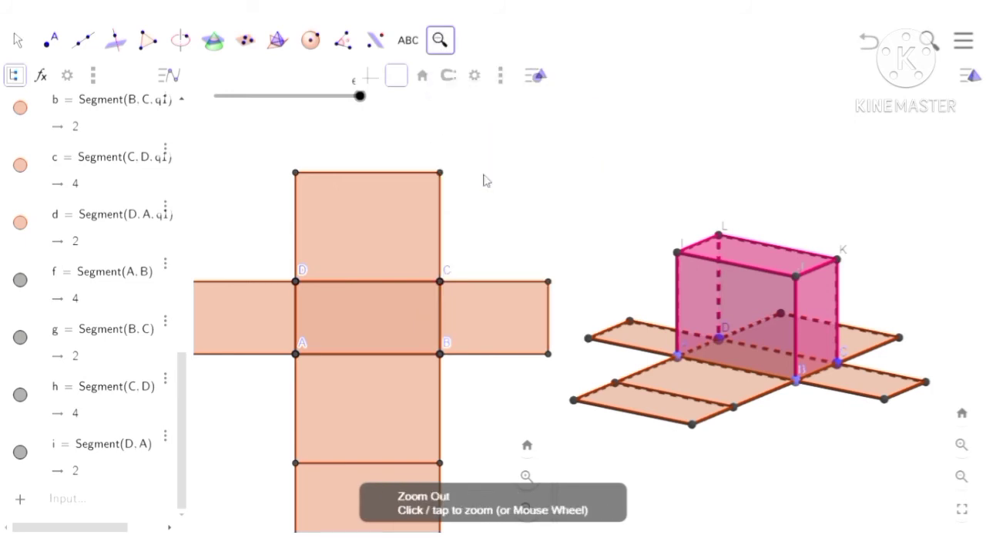
click(487, 180)
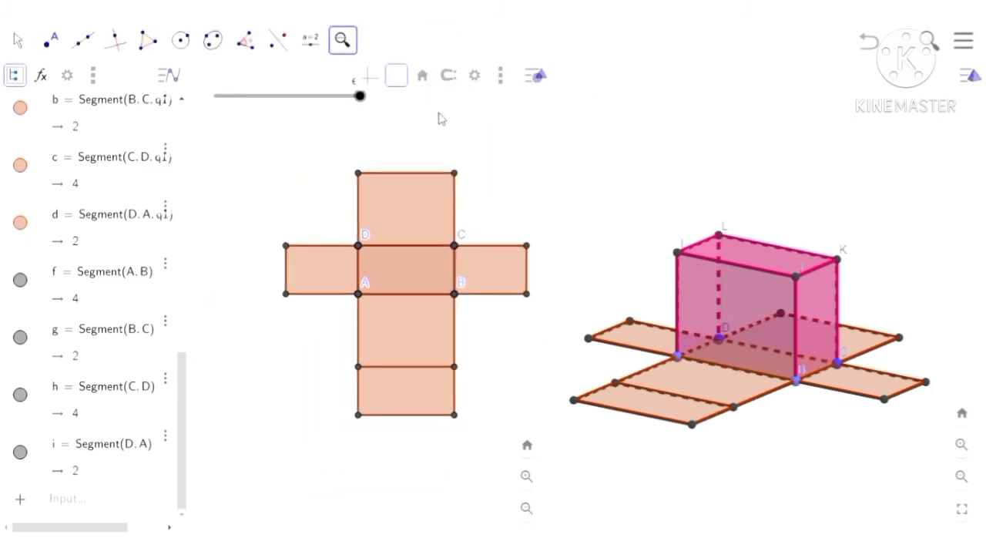
click(601, 200)
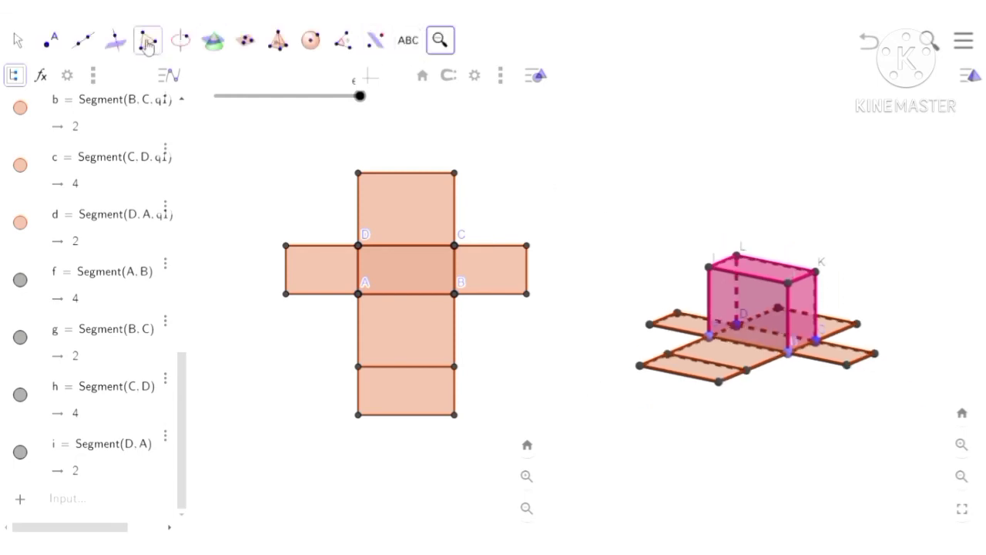
click(20, 42)
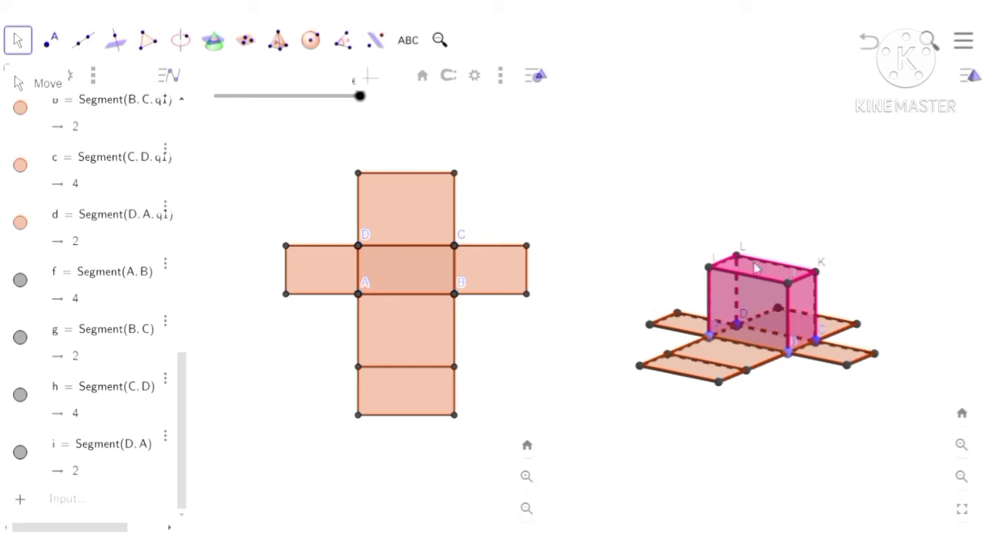
click(741, 302)
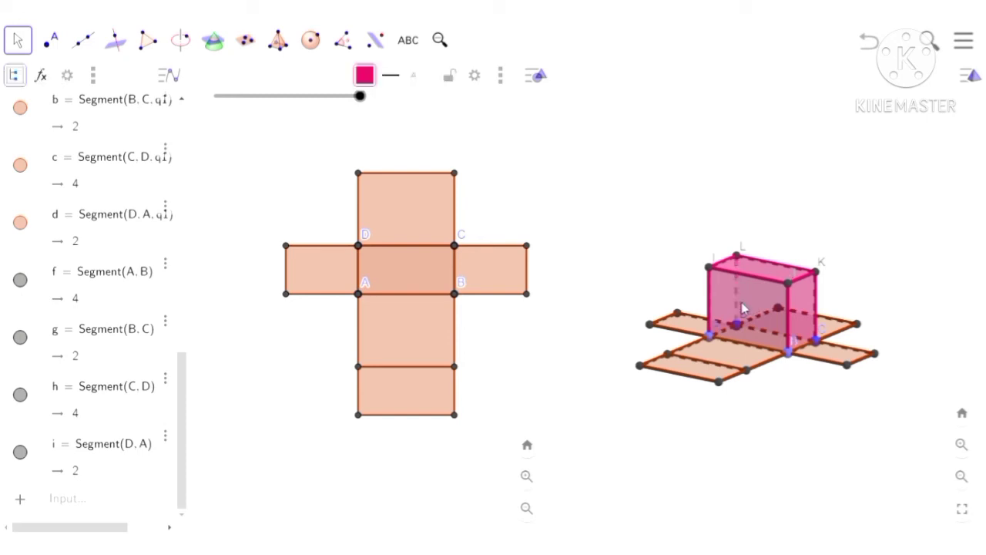
right_click(743, 308)
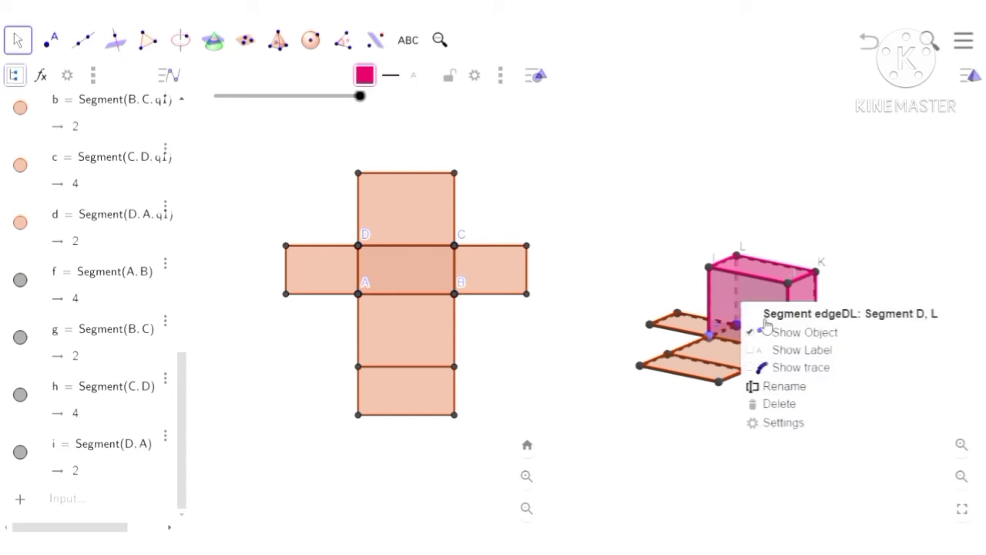
click(751, 333)
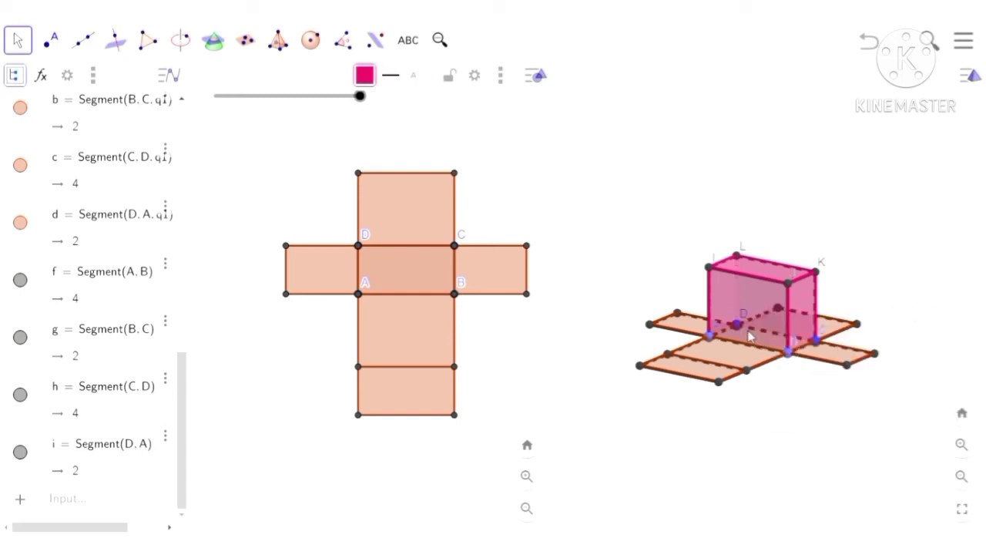
Step: Hide the prism's front face ABJI and back face CDLK in the 3D view
click(750, 300)
right_click(750, 300)
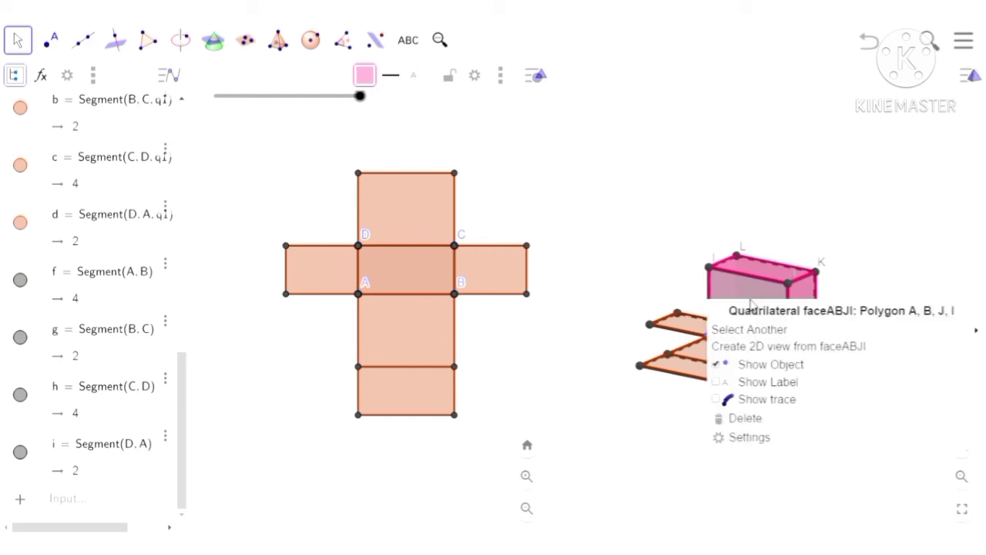
click(773, 365)
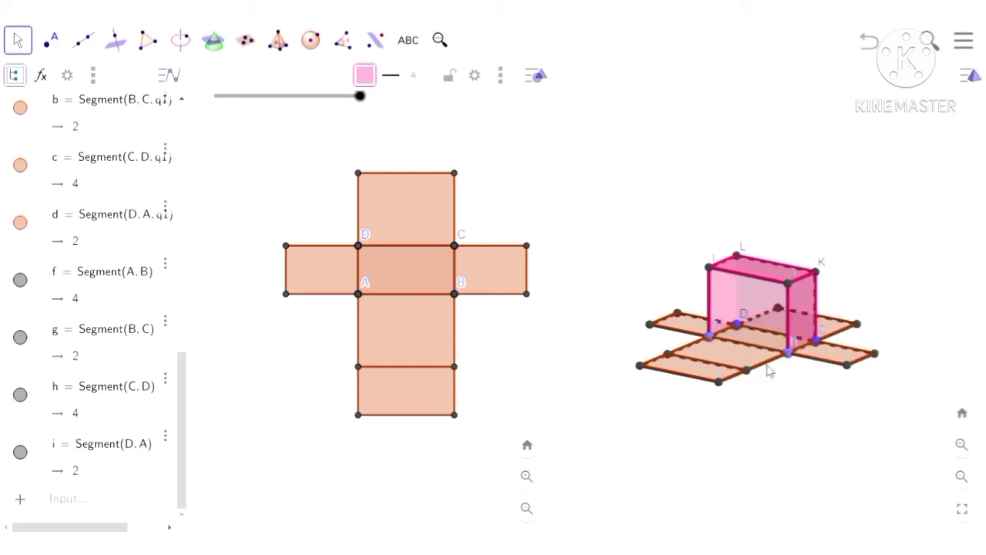
right_click(752, 297)
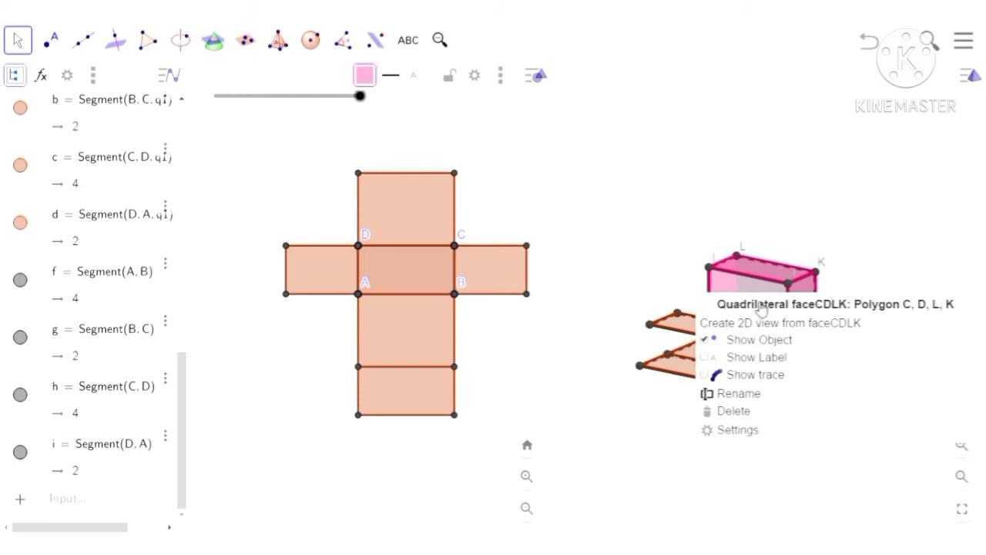
click(762, 341)
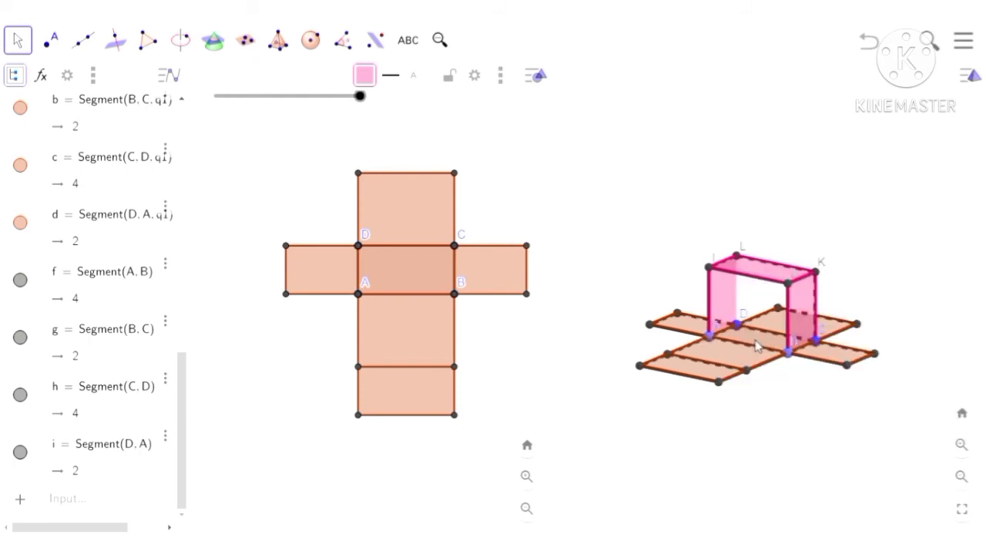
Step: Hide the prism's side face ADLI and its vertical edge AI in the 3D view
right_click(720, 301)
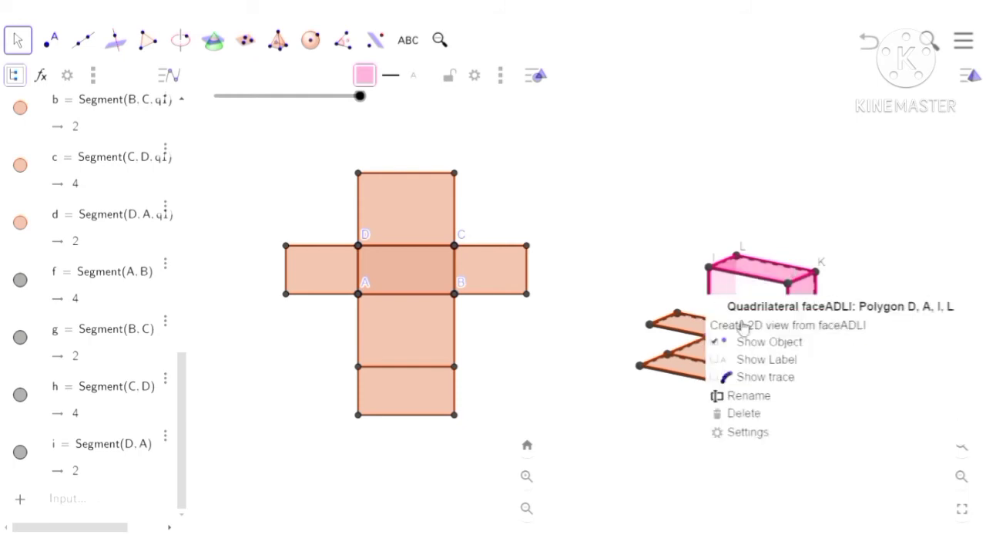
click(744, 345)
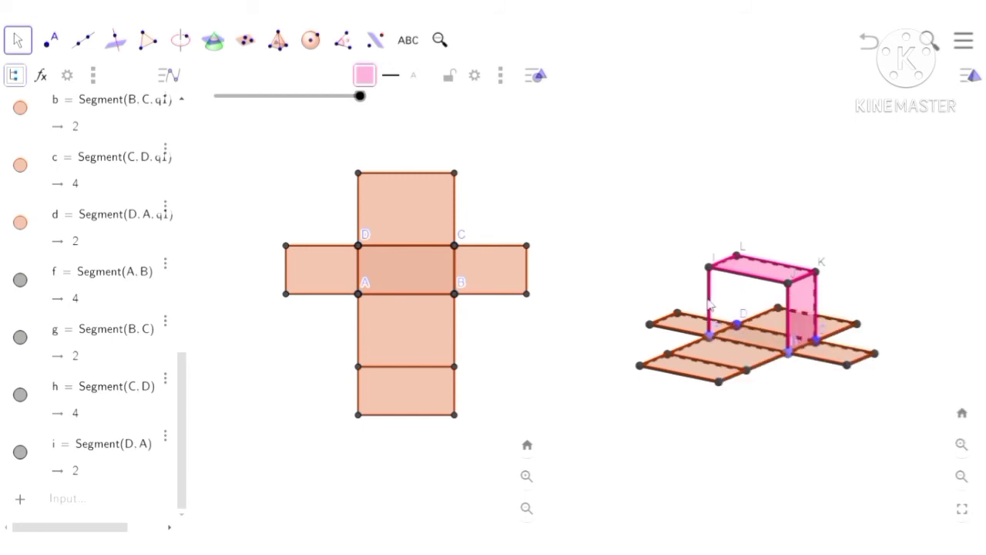
right_click(710, 305)
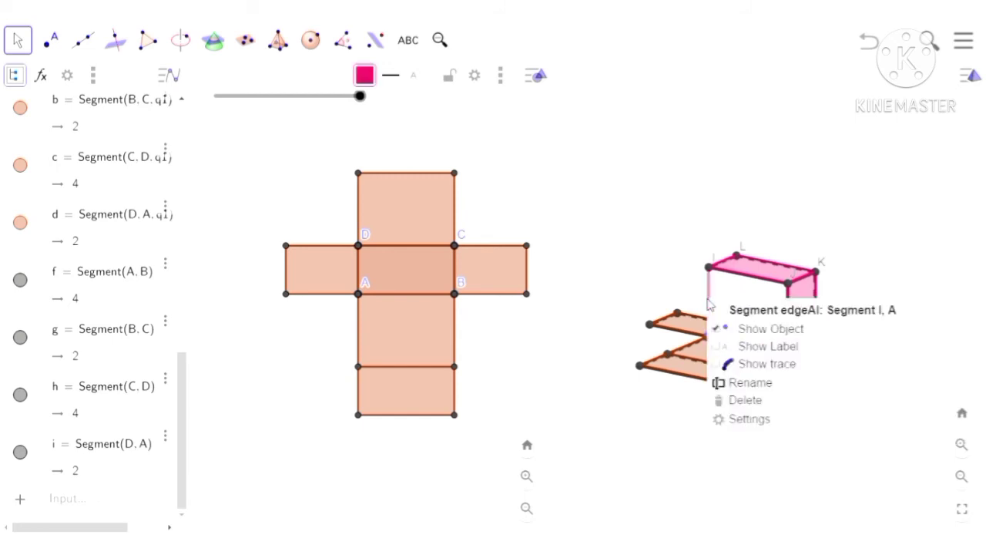
click(744, 330)
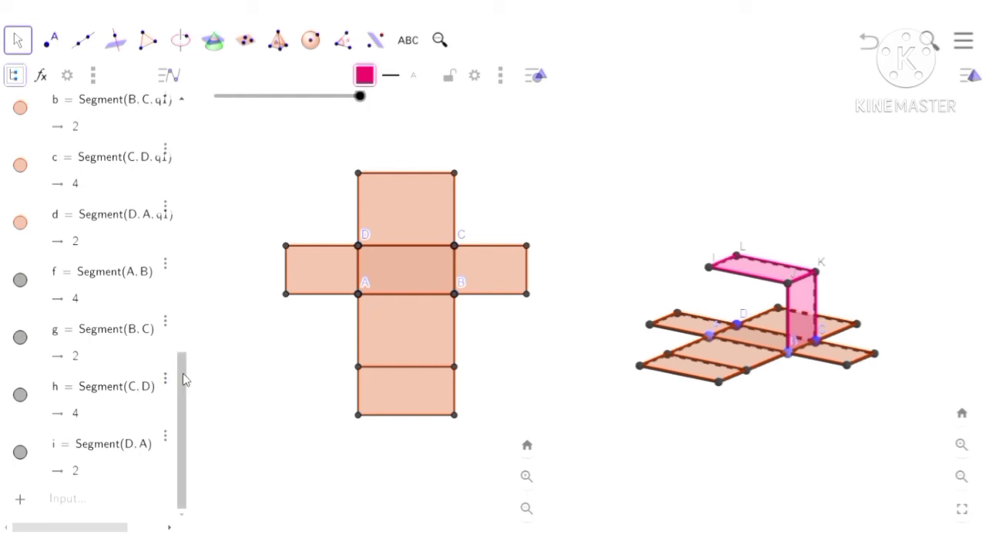
Step: Hide the prism's vertical edge CK in the 3D view
click(801, 304)
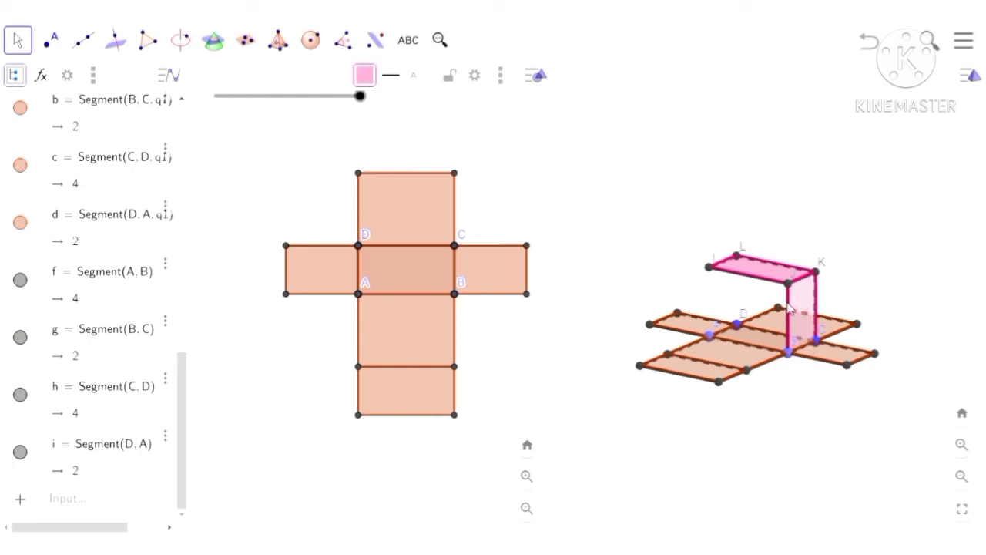
right_click(815, 306)
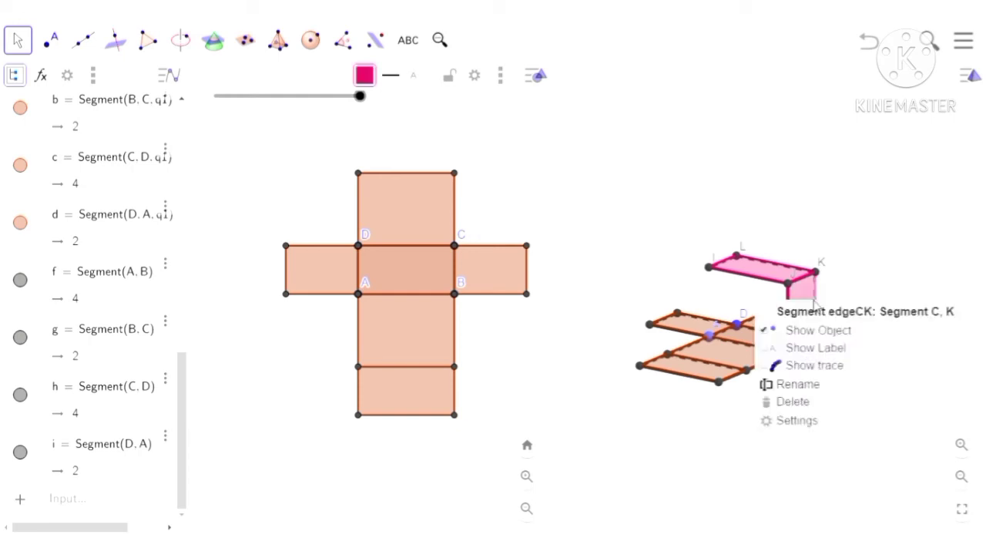
click(834, 332)
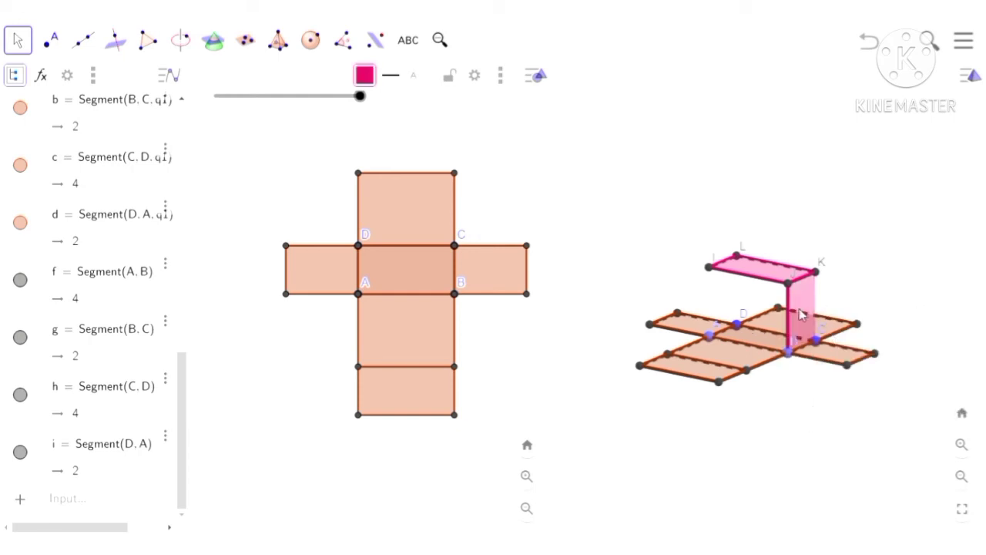
Step: Hide the prism's side face BCKJ and its vertical edge BJ in the 3D view
click(800, 309)
click(800, 290)
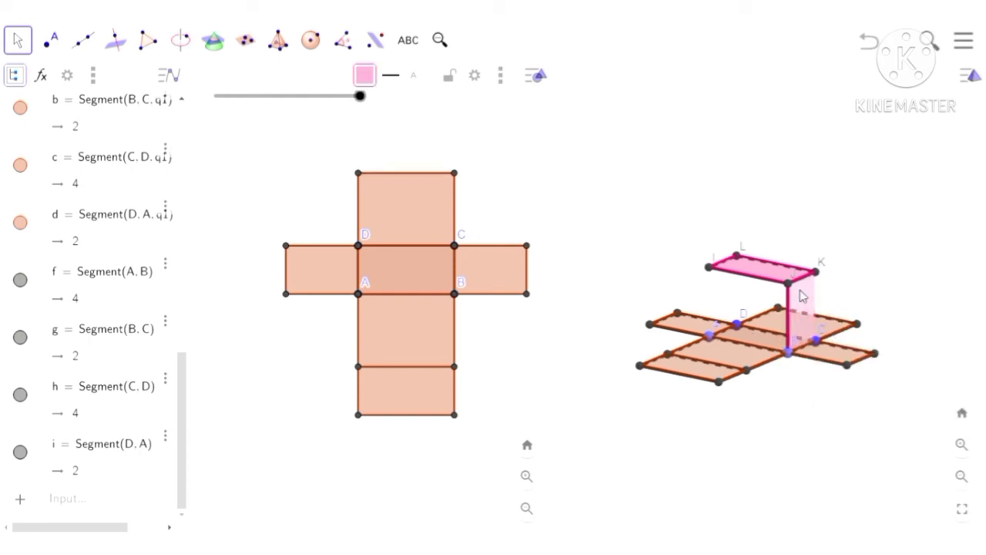
right_click(801, 296)
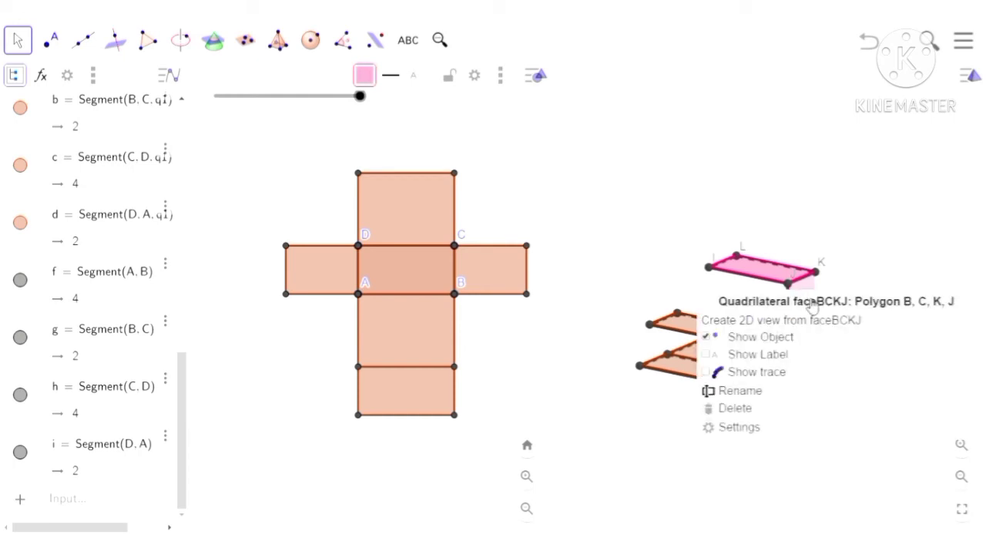
click(794, 337)
click(788, 316)
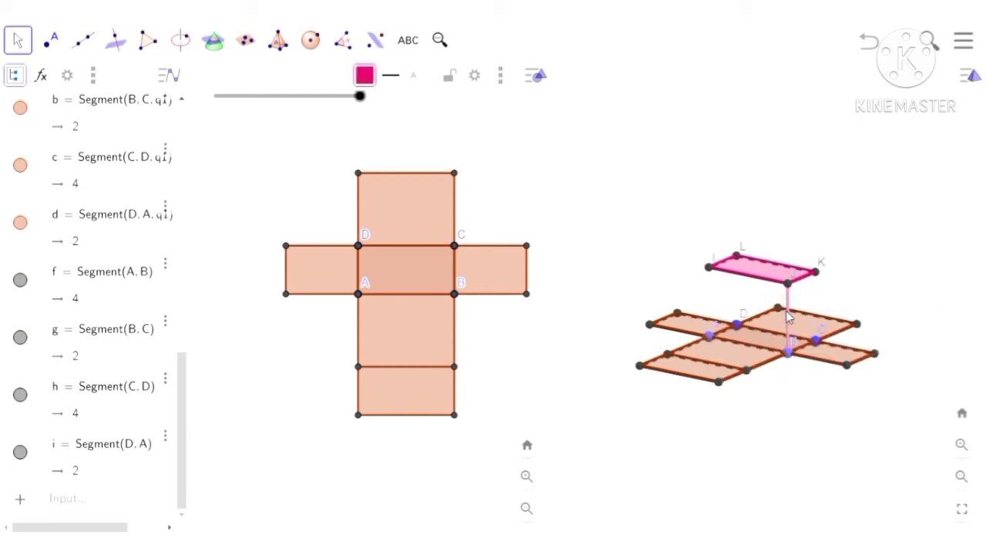
right_click(787, 318)
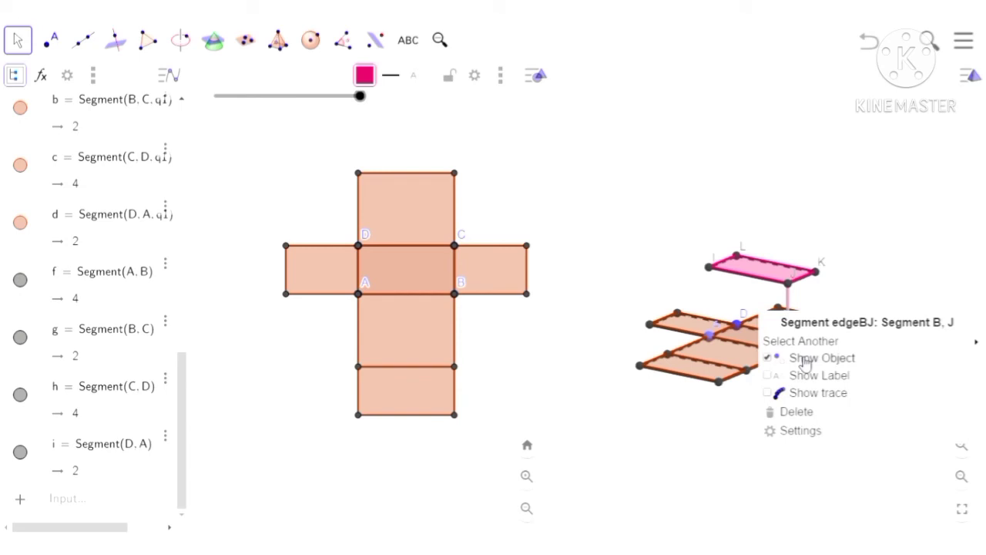
click(805, 360)
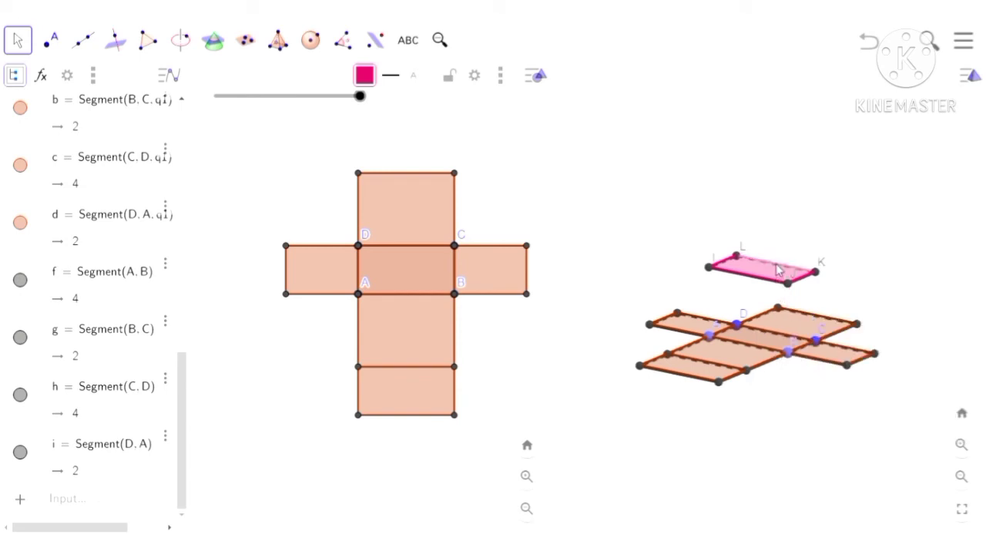
Step: Hide the top face's back edge KL and its corner point J, including the point's label, in the 3D view
right_click(778, 263)
click(792, 296)
click(794, 274)
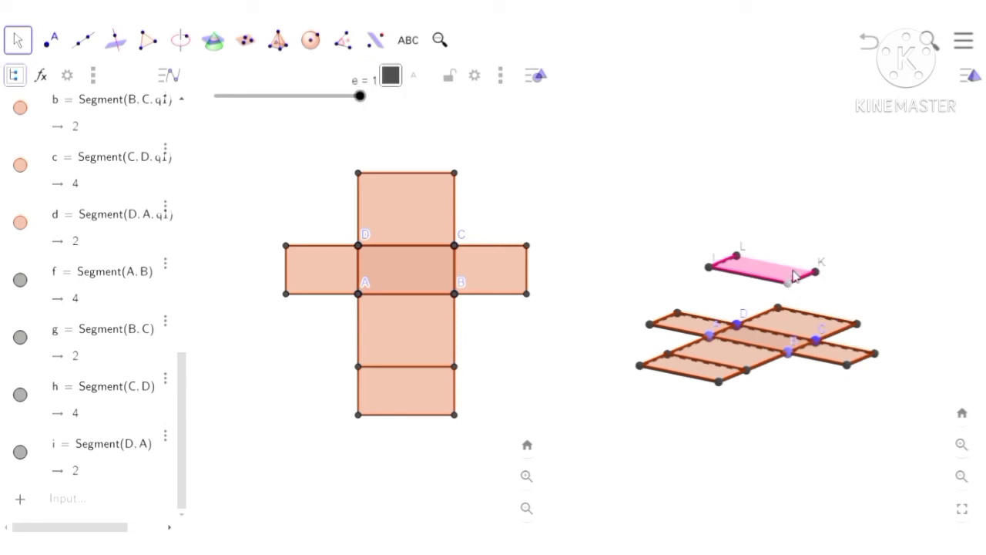
right_click(794, 275)
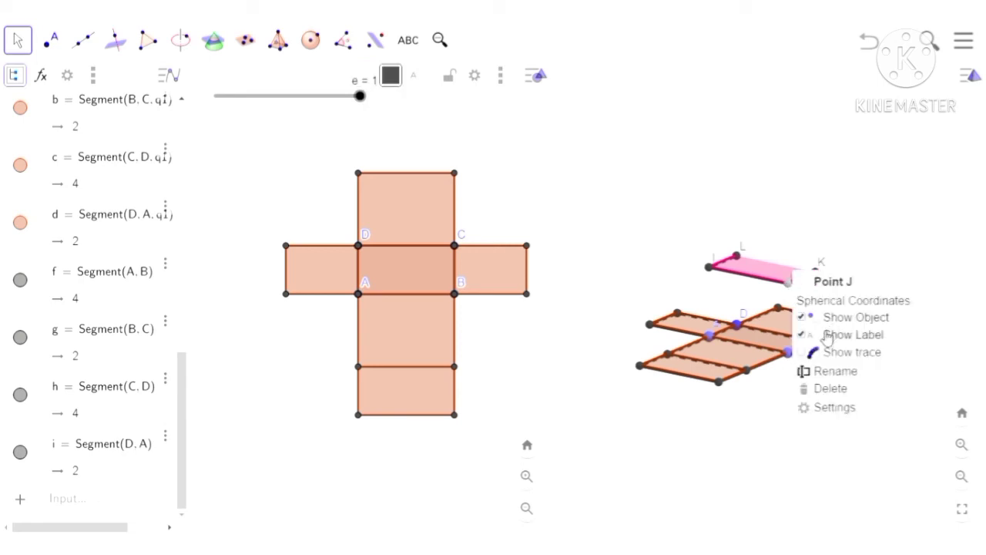
click(825, 337)
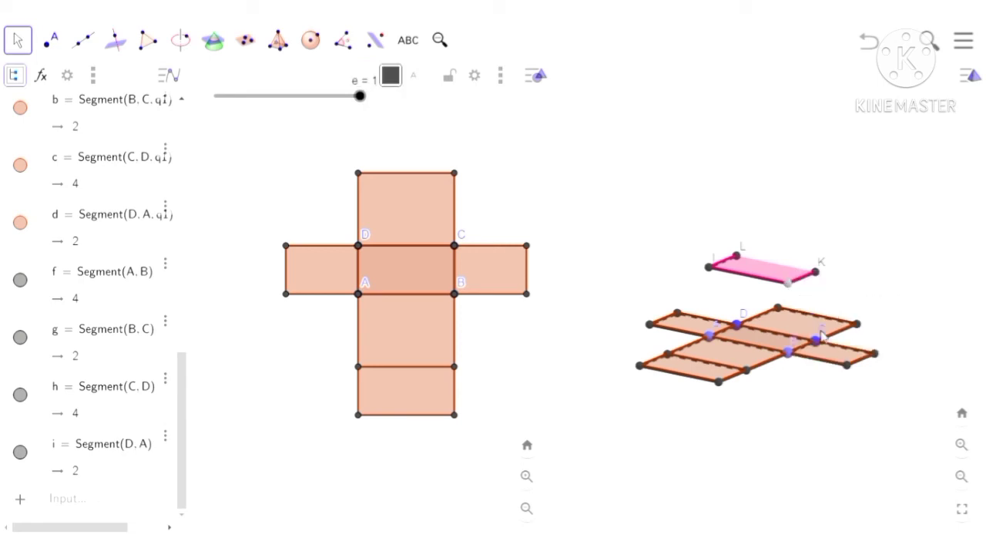
click(786, 274)
right_click(791, 284)
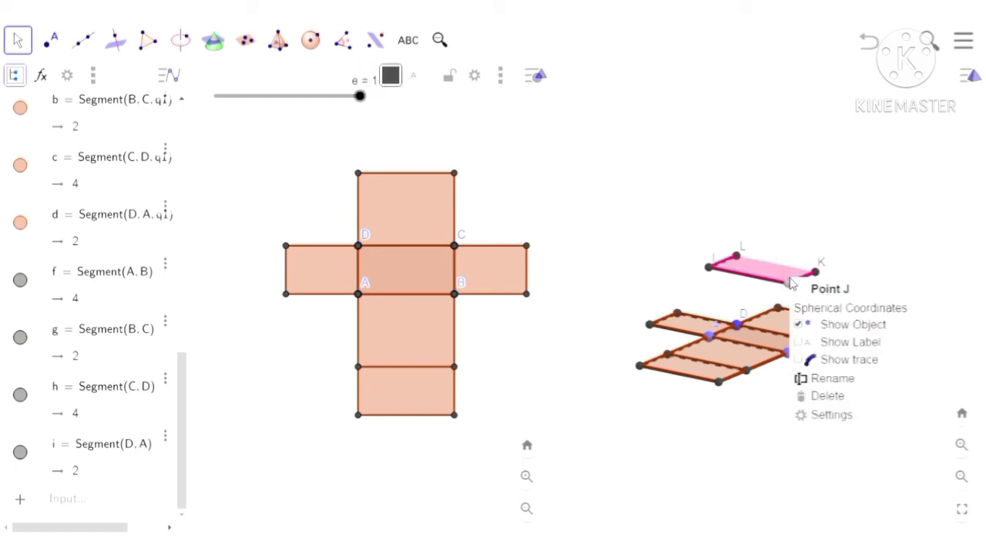
click(798, 325)
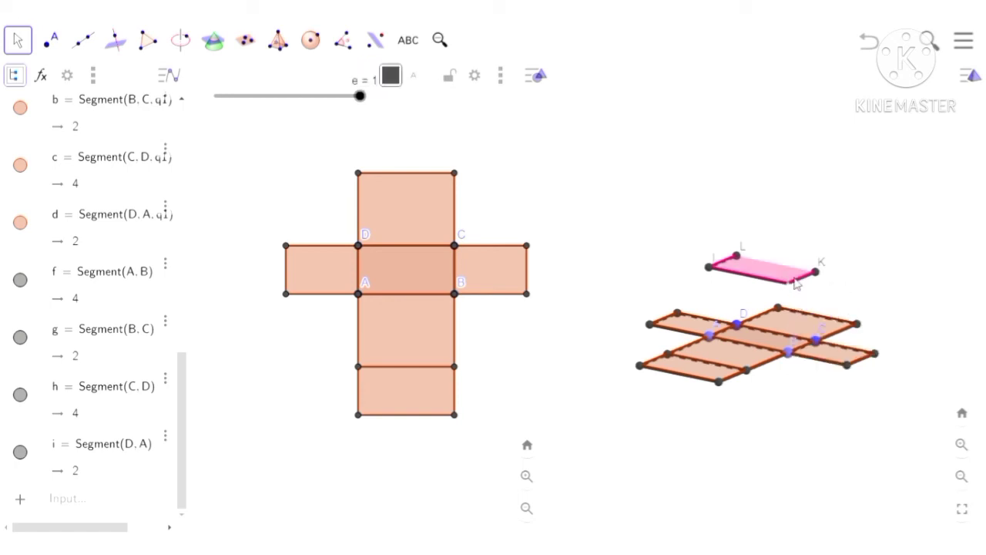
Step: Hide the prism's top edge JK and its top face IJKL in the 3D view
click(797, 283)
right_click(797, 283)
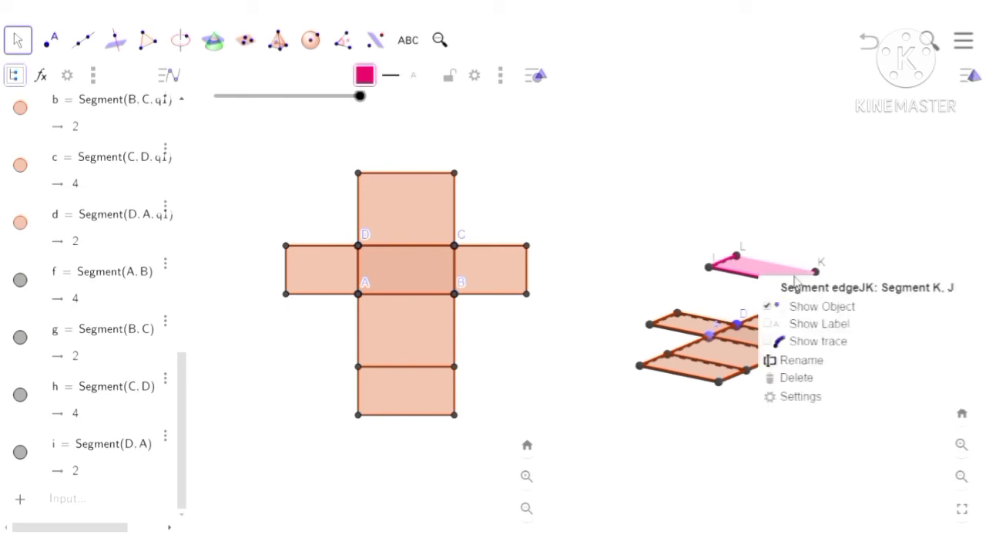
click(807, 310)
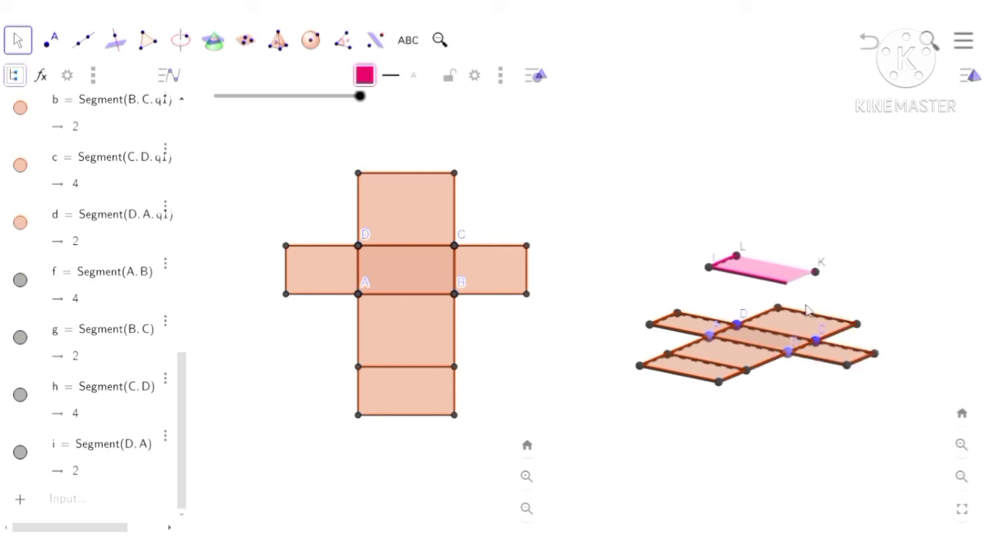
click(766, 269)
right_click(765, 269)
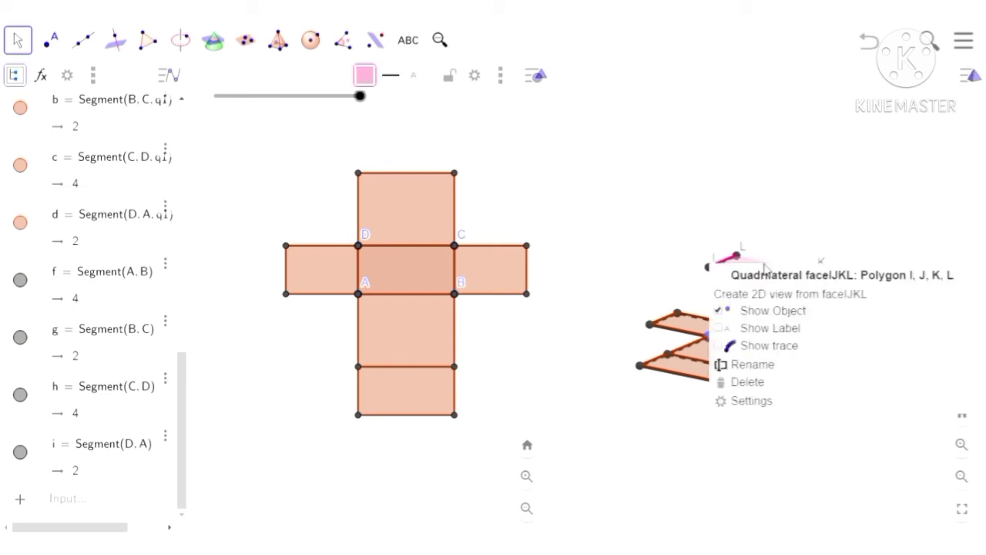
click(768, 311)
Step: Hide the prism's remaining top edges IJ and IL in the 3D view
right_click(740, 278)
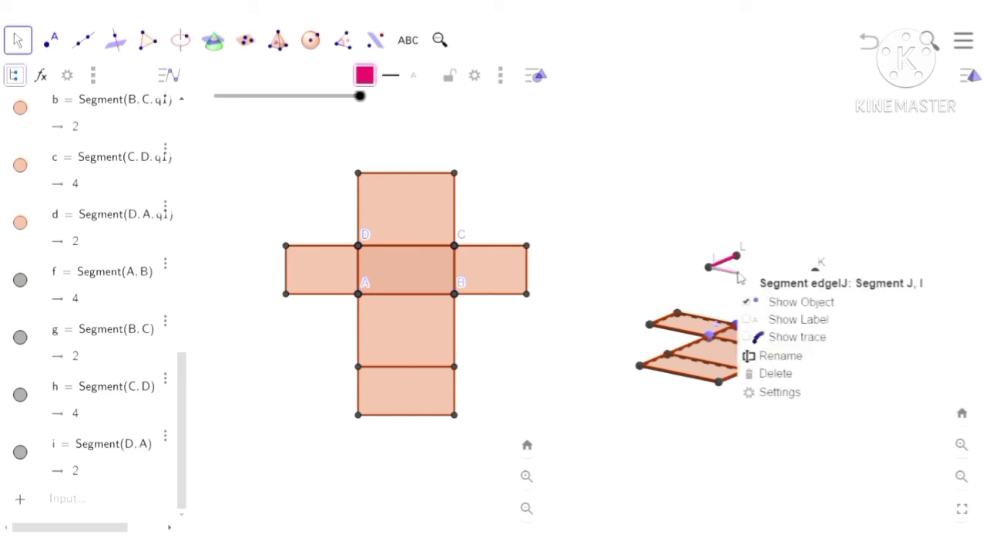
click(753, 303)
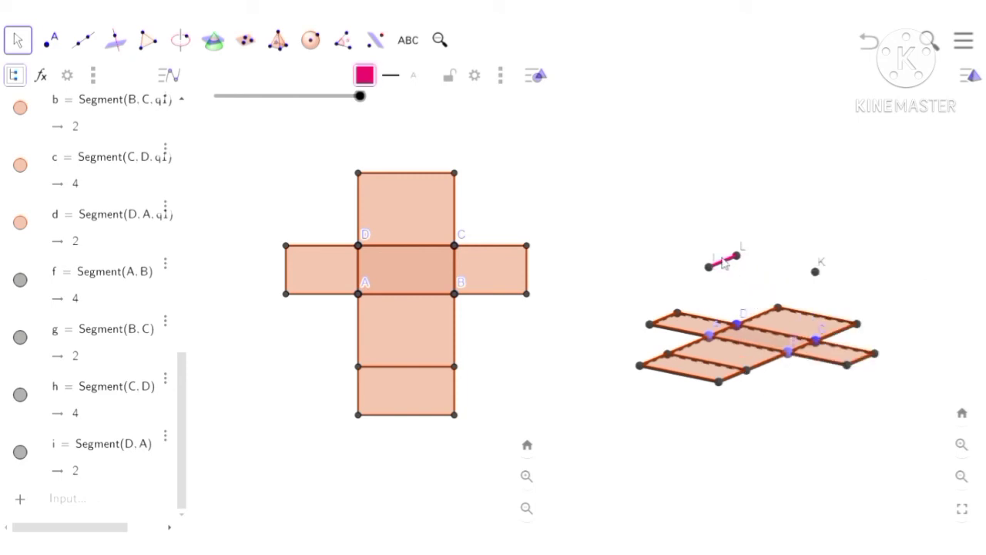
right_click(725, 263)
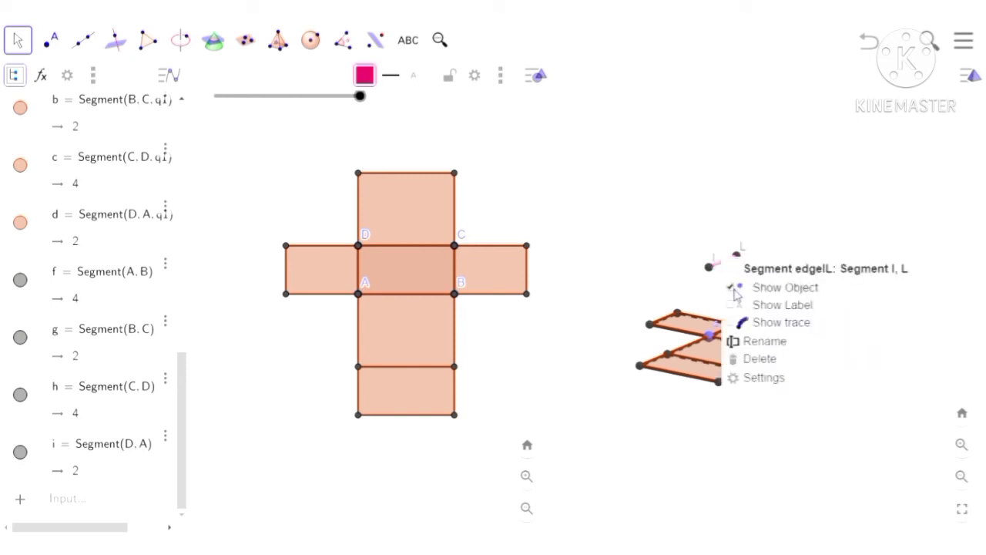
click(736, 291)
Step: Hide the prism's top corner points I, L and K in the 3D view
right_click(708, 268)
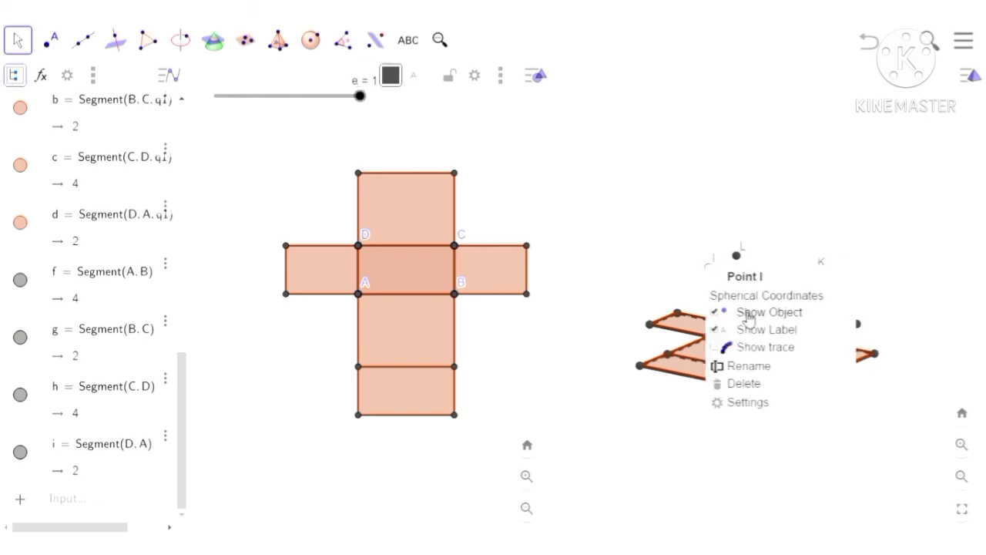
click(749, 316)
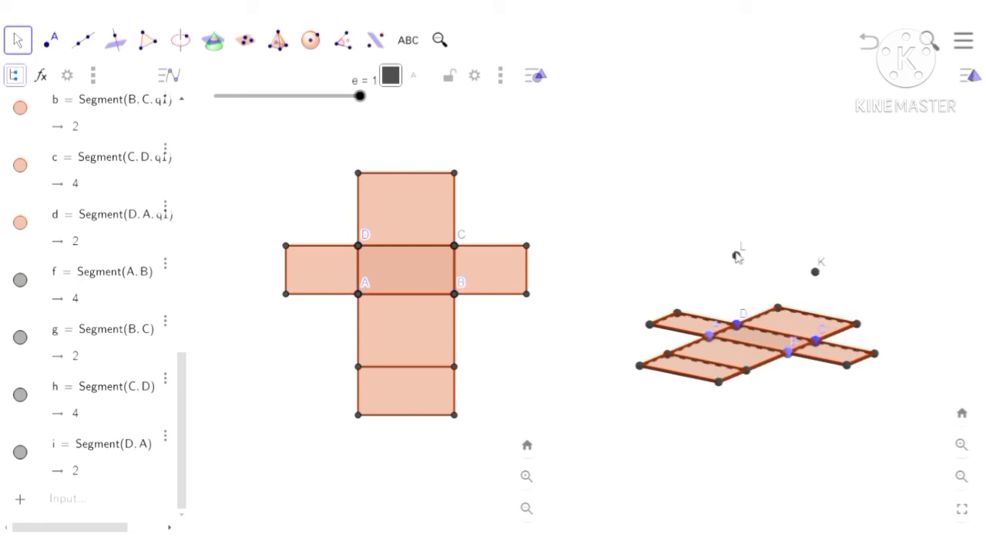
right_click(738, 257)
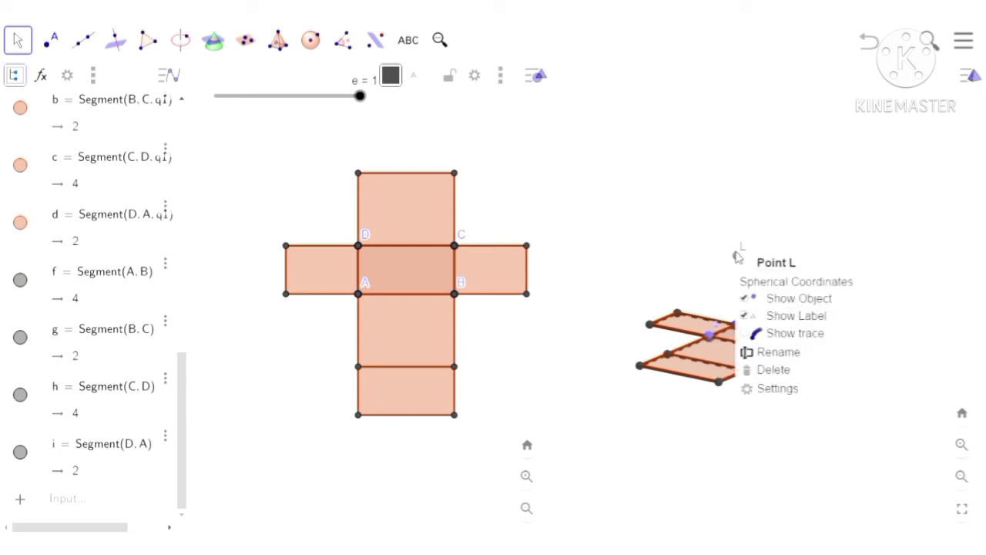
click(778, 301)
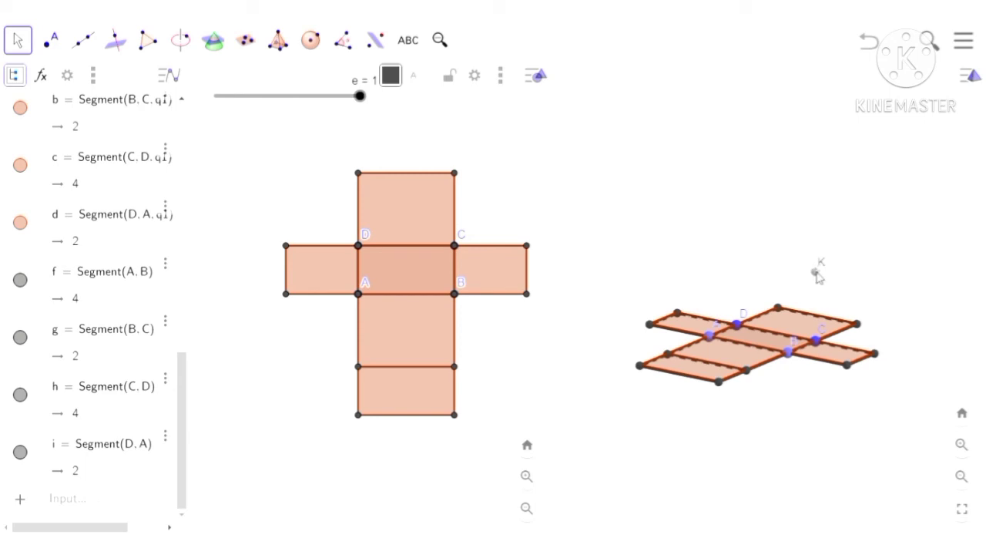
right_click(816, 273)
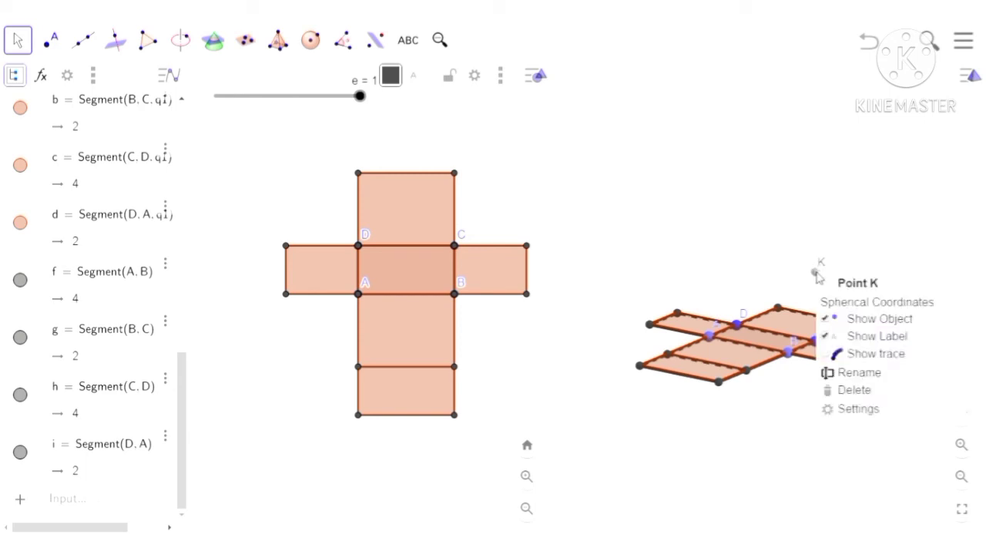
click(844, 321)
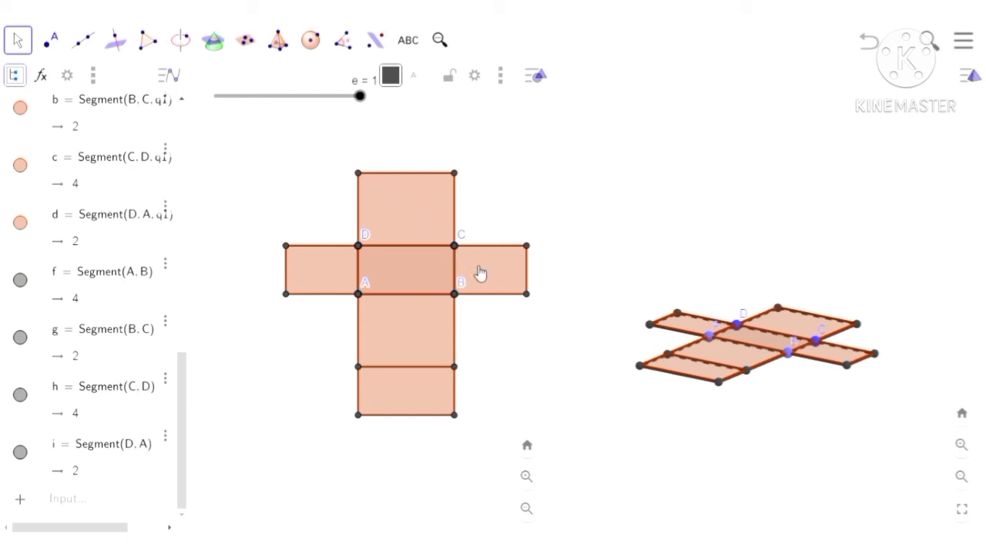
Step: Colour the net rectangle directly above side DC orange (#FF9900) through its object settings
click(423, 218)
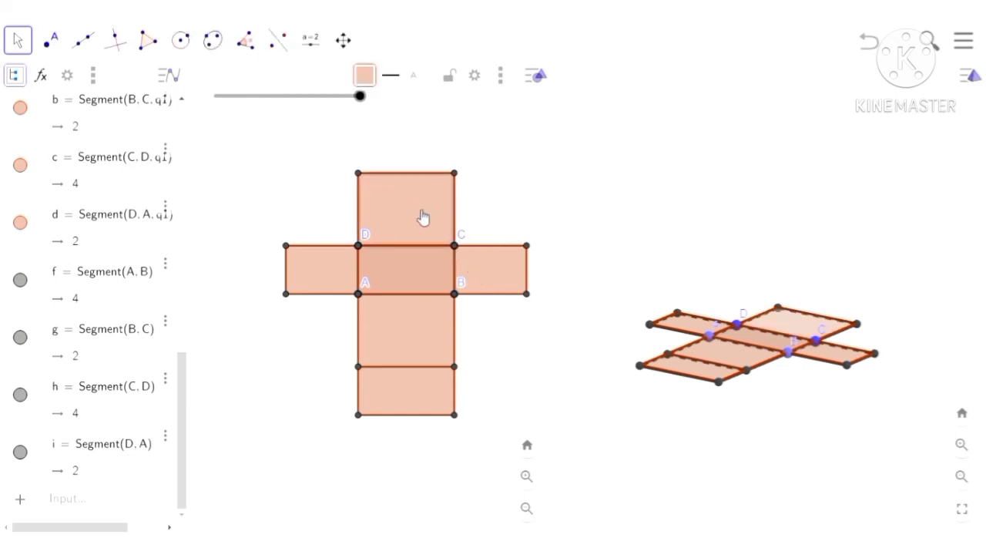
click(477, 78)
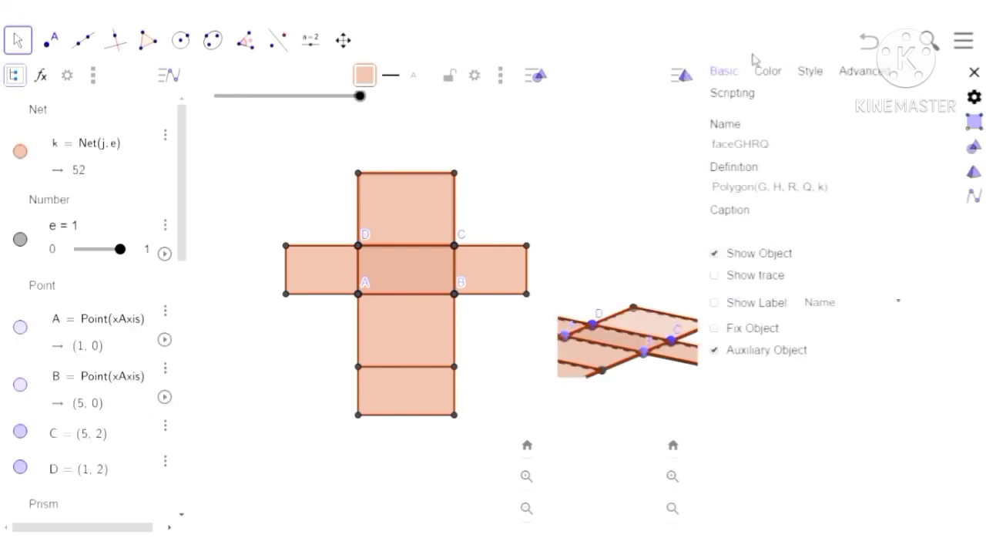
click(780, 71)
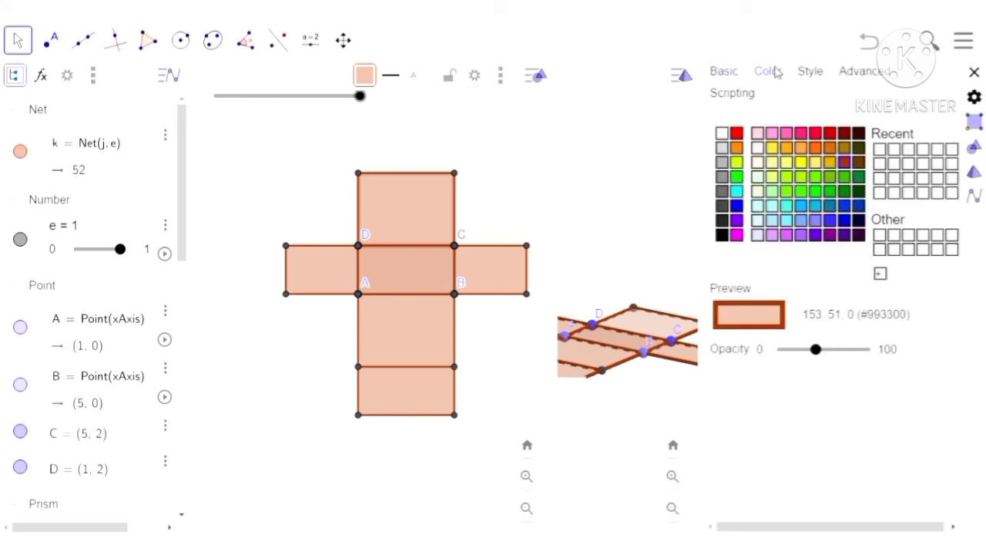
click(787, 150)
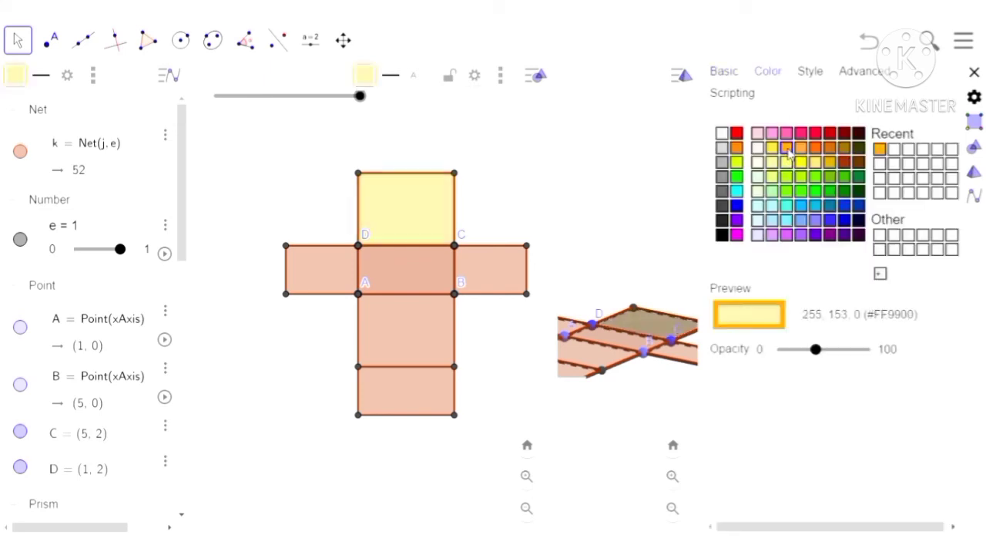
Step: Colour the net rectangle beside AD cream (#FFEACD) and the central rectangle ABCD pink (#FFC0CB)
click(336, 279)
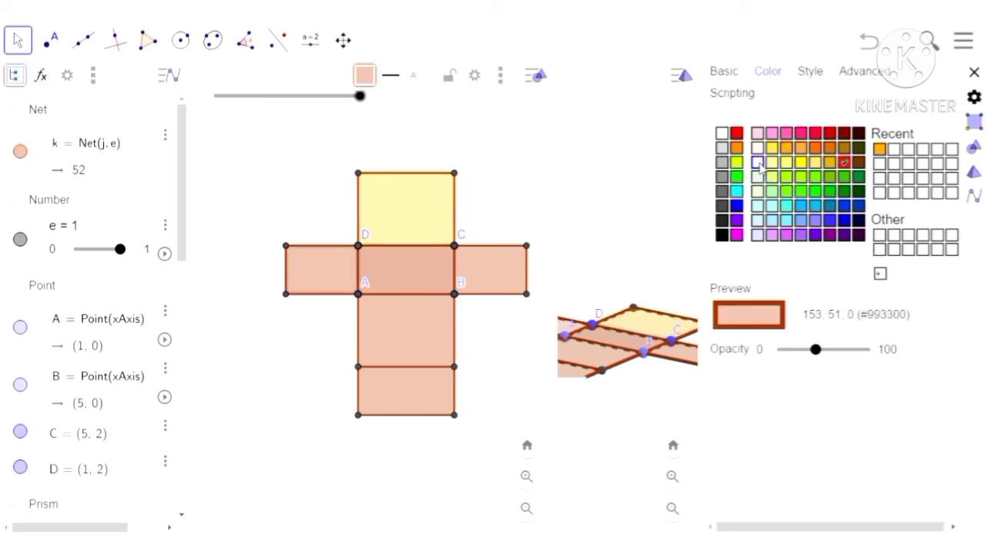
click(759, 165)
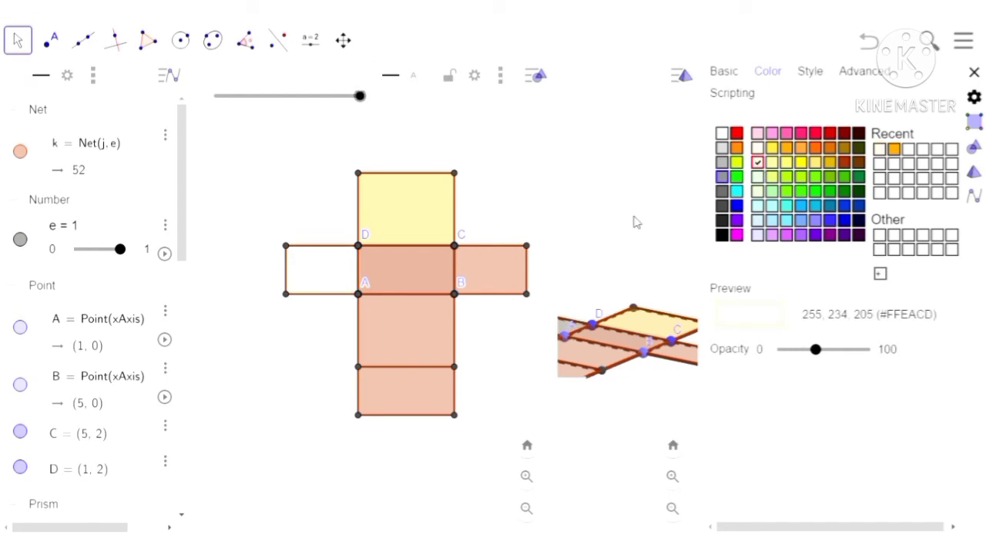
click(457, 274)
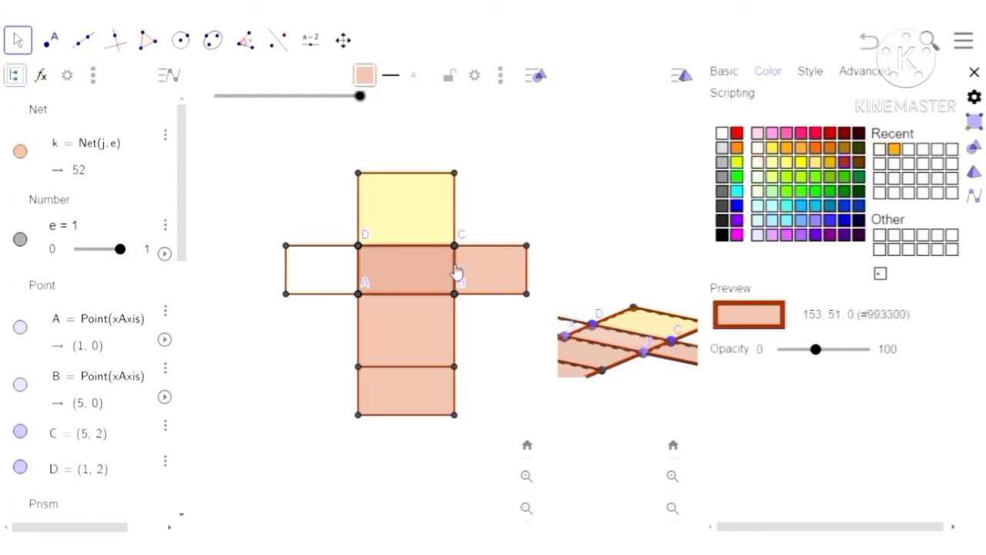
click(759, 132)
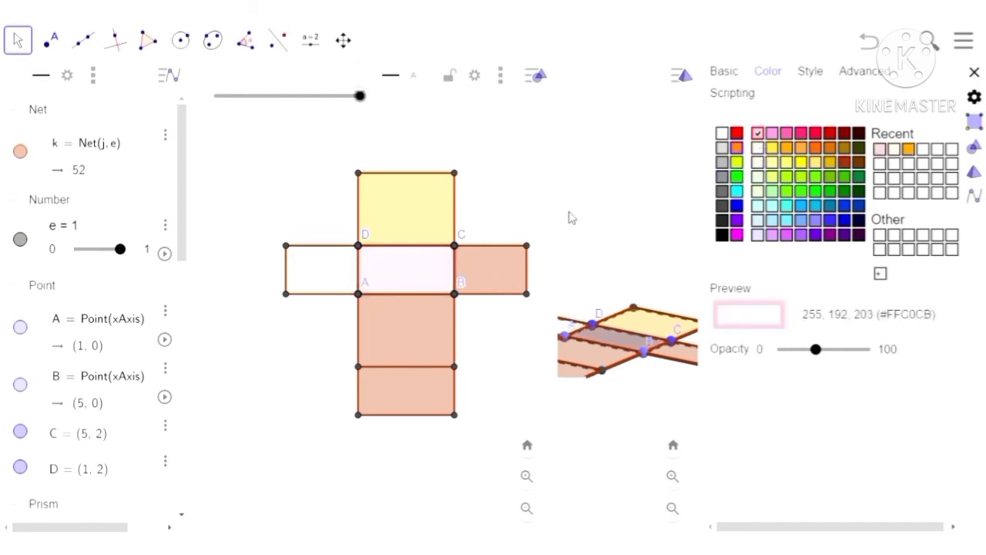
Step: Colour the net rectangle beside BC pale green (#CCFFCC) and the rectangle directly below AB pale turquoise (#AFEEEE)
click(496, 275)
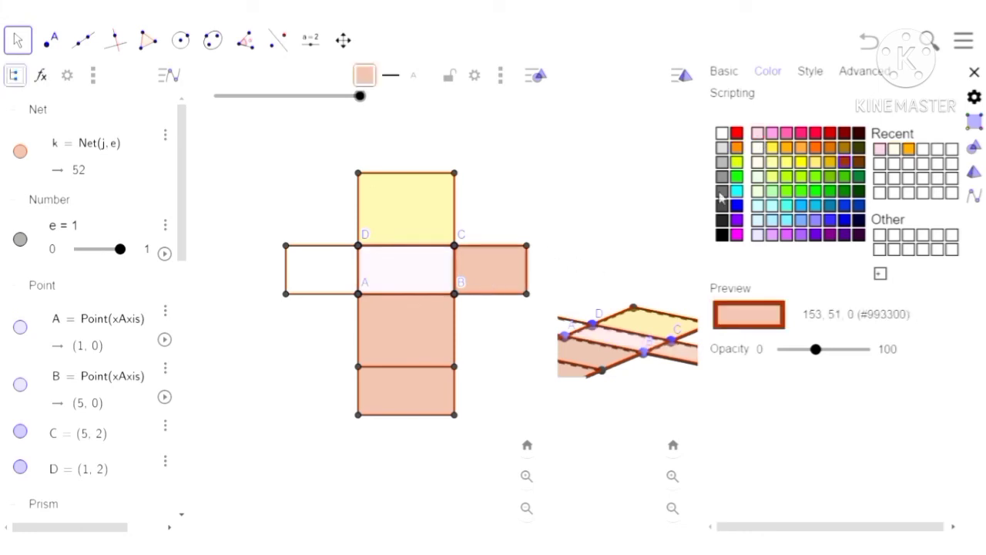
click(759, 179)
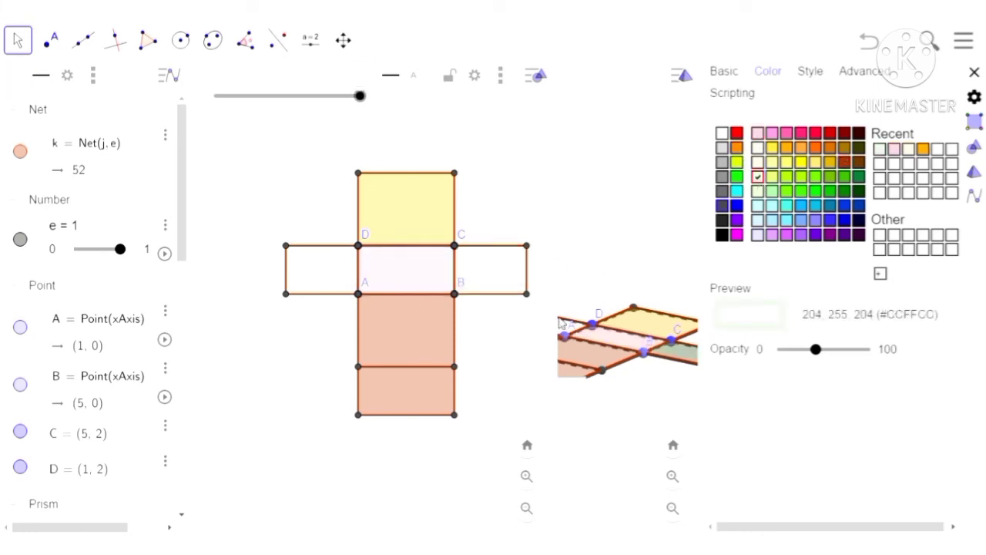
click(391, 340)
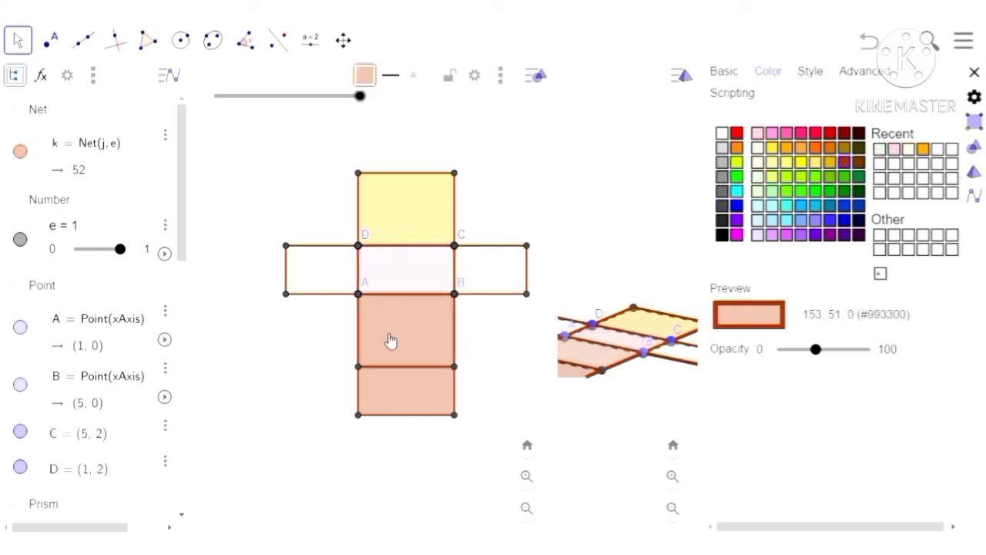
click(760, 208)
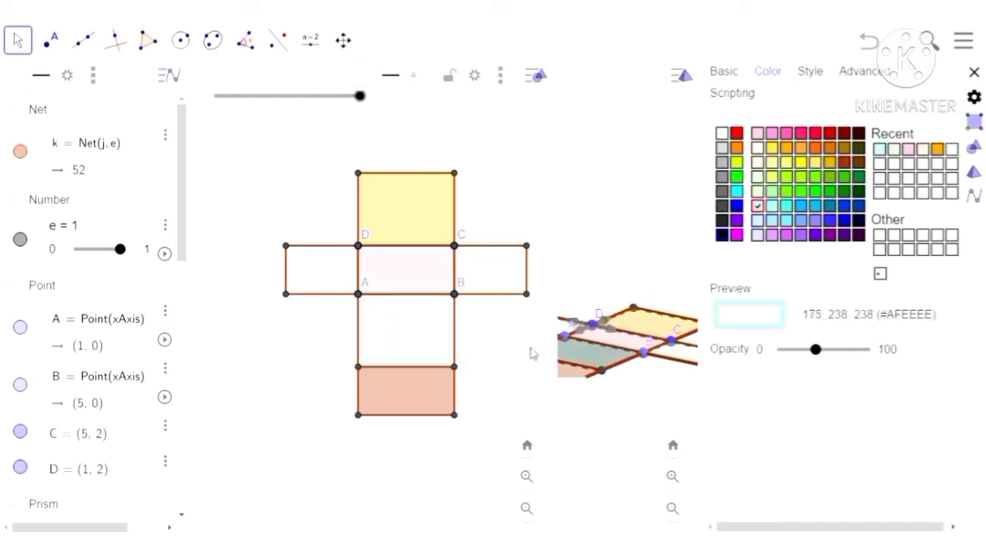
Step: Colour the outermost net rectangle below AB purple (#CC66FF) and close the object settings
click(402, 409)
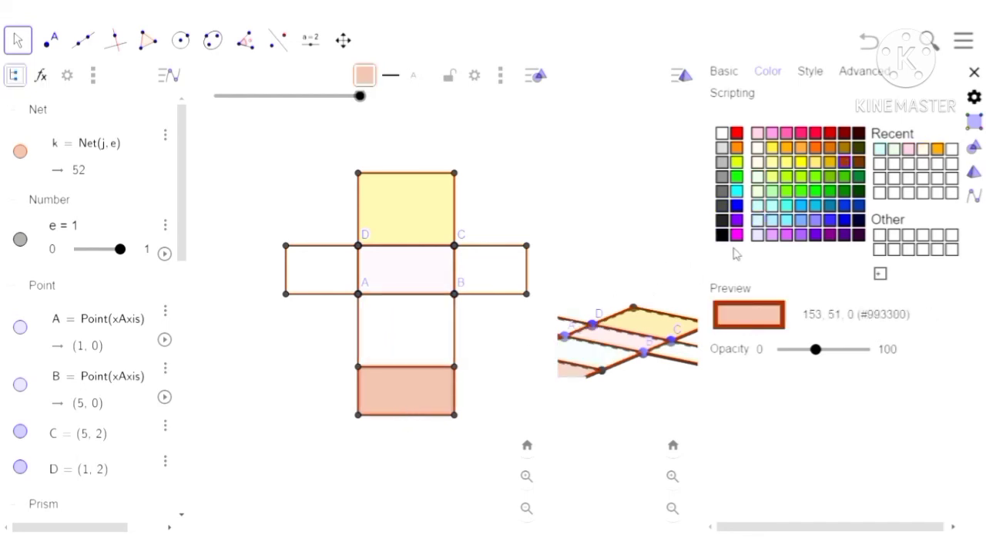
click(787, 235)
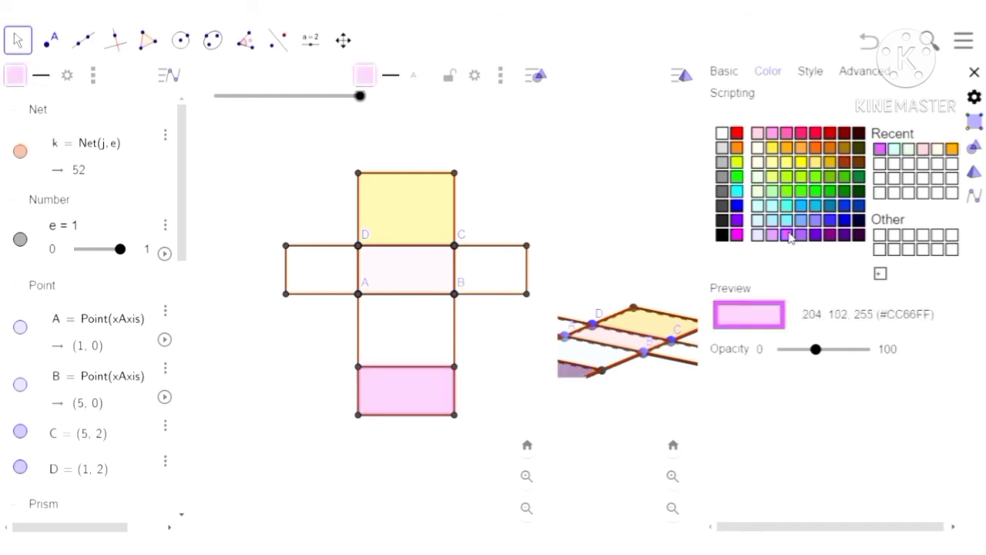
click(665, 280)
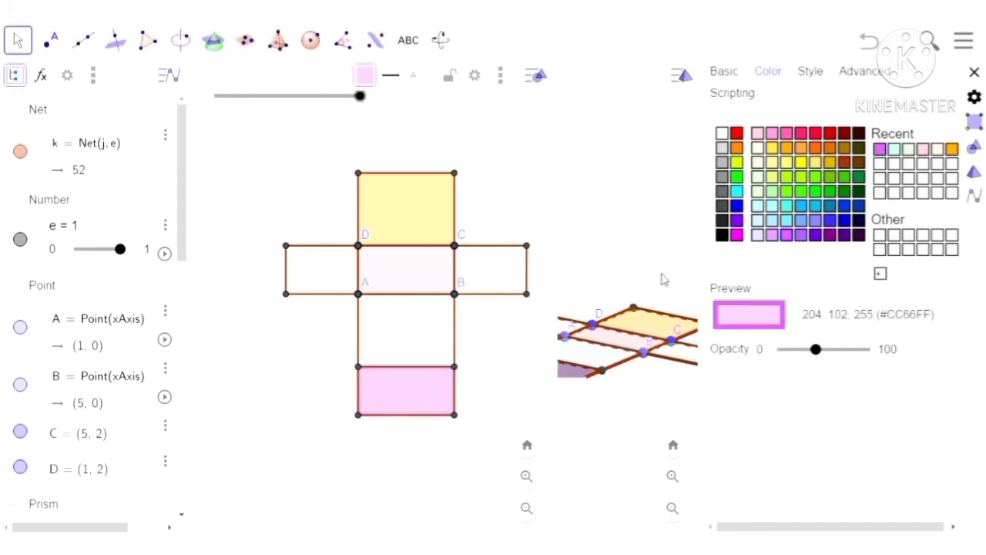
click(975, 73)
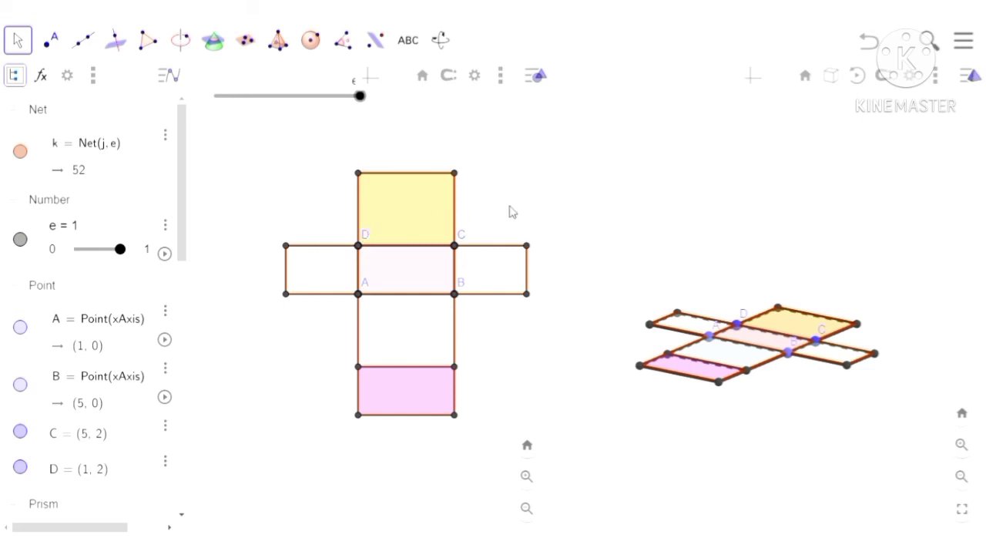
Step: Animate slider e to fold and unfold the coloured net in the 3D view
click(518, 231)
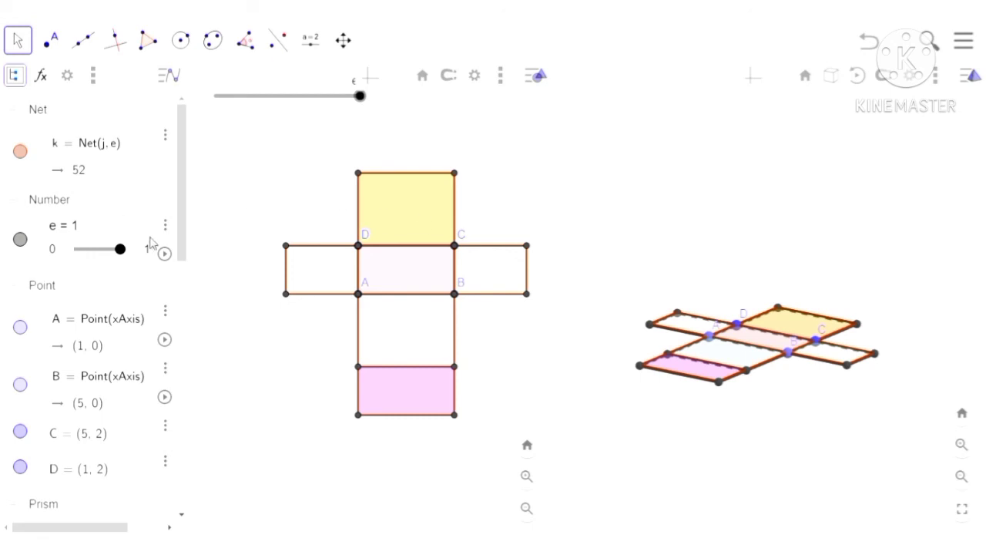
click(166, 255)
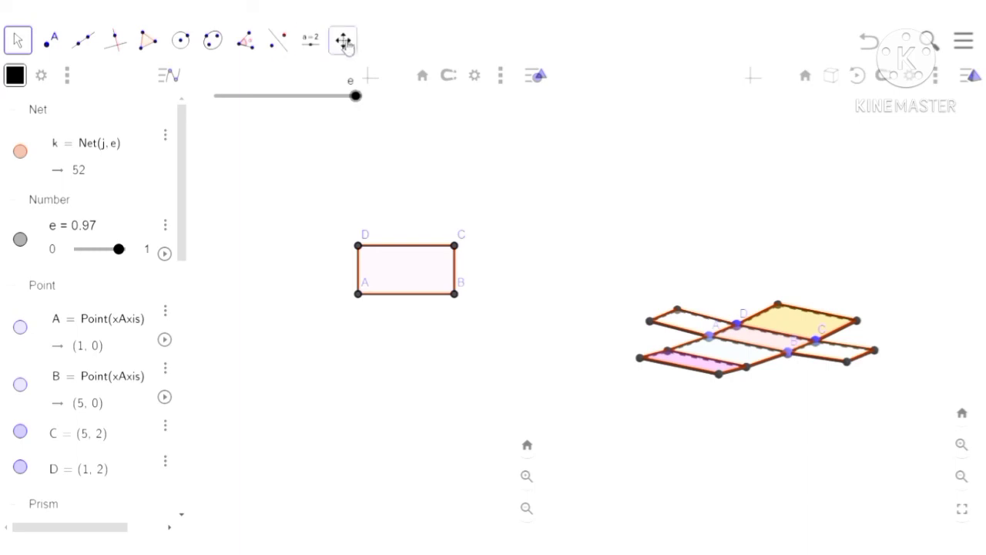
Step: Rotate the 3D view to examine the coloured net from above and from oblique angles
click(712, 229)
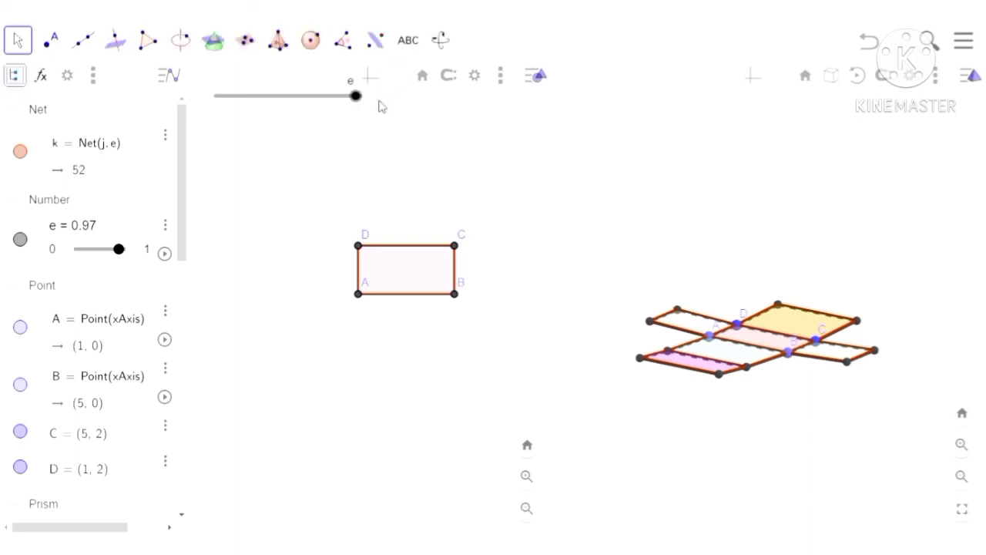
click(440, 40)
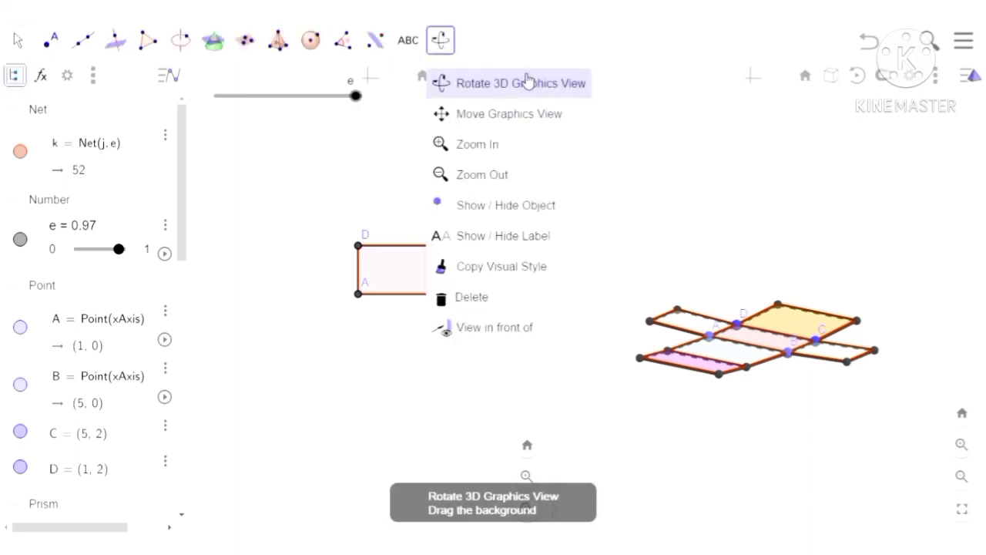
click(531, 87)
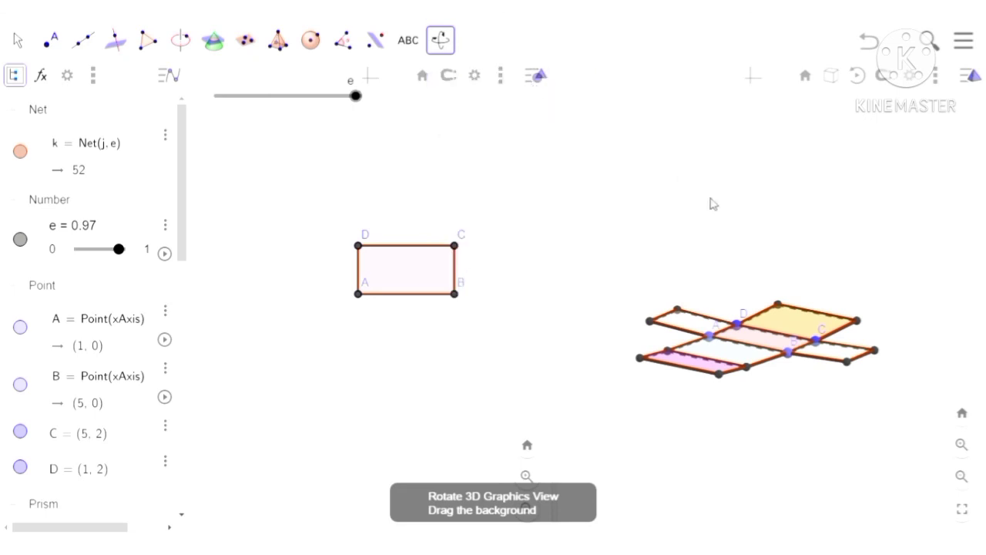
drag(713, 203, 670, 333)
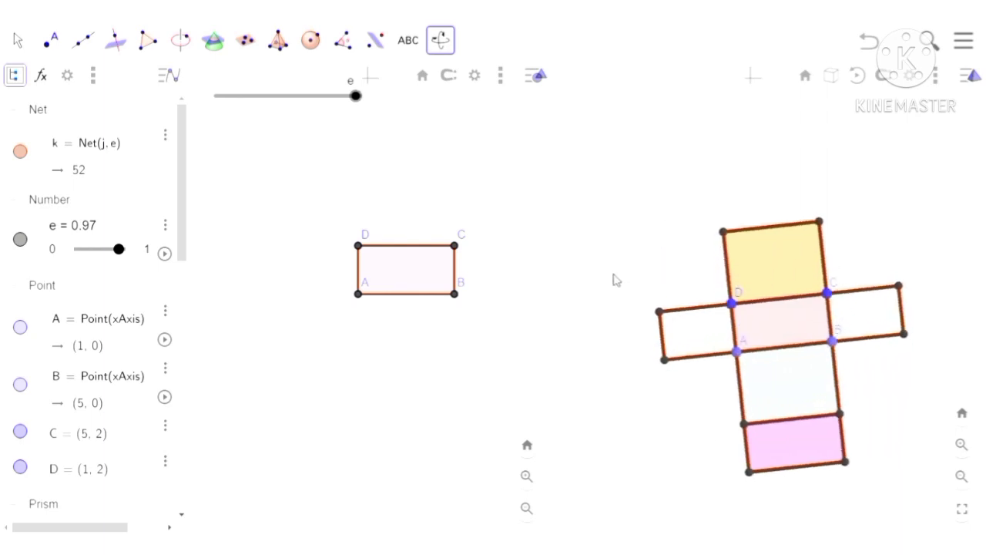
drag(614, 279, 617, 359)
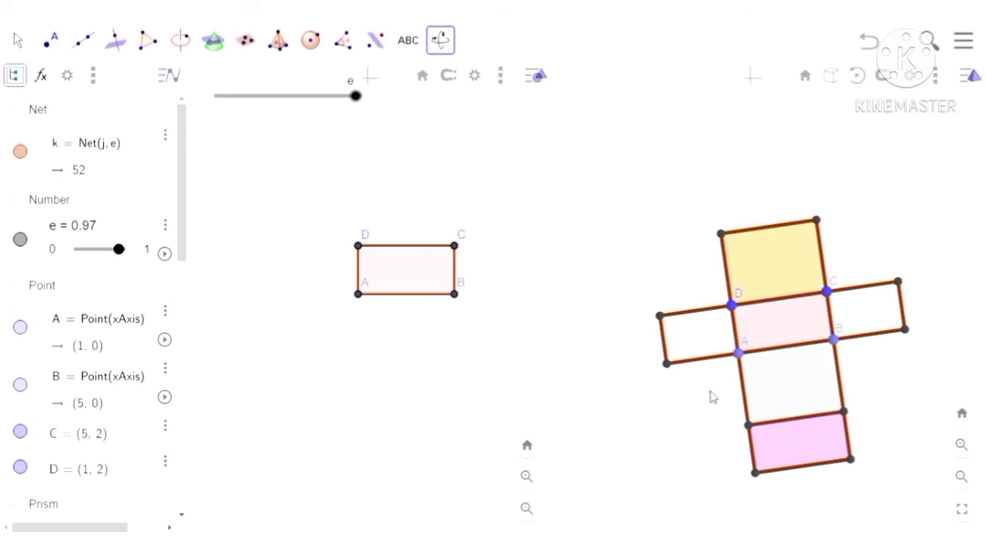
drag(713, 396, 697, 430)
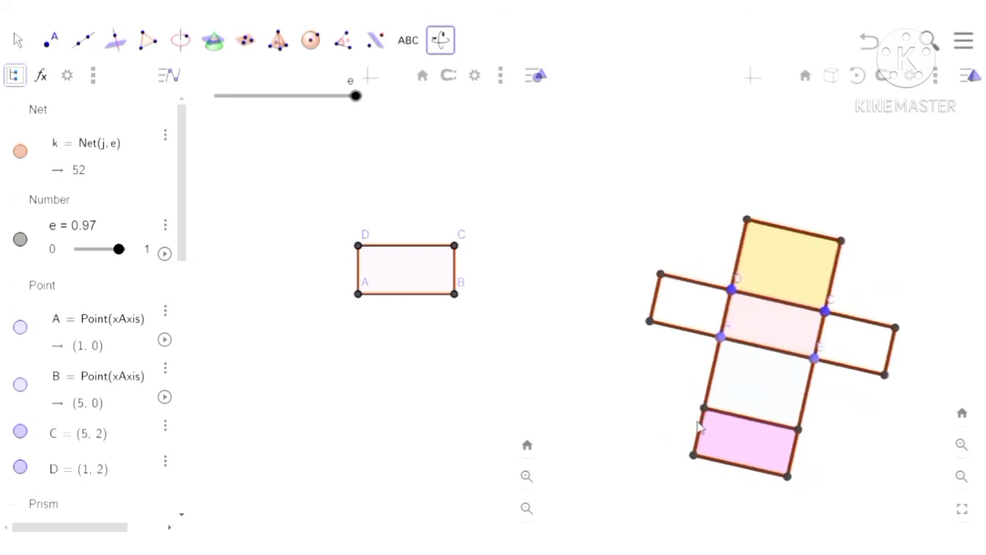
mouse_move(678, 489)
mouse_down()
mouse_move(676, 449)
mouse_move(678, 493)
mouse_up()
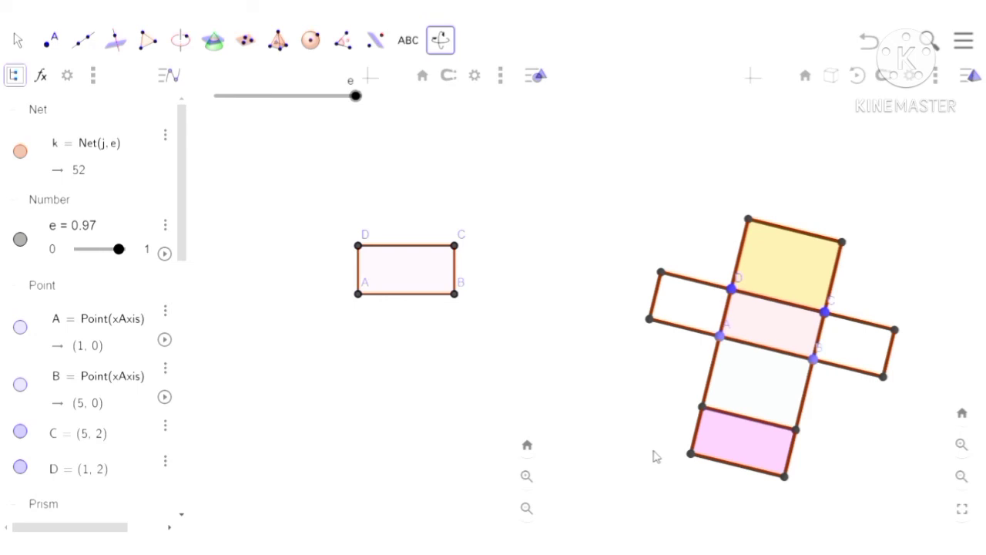
drag(653, 457, 661, 419)
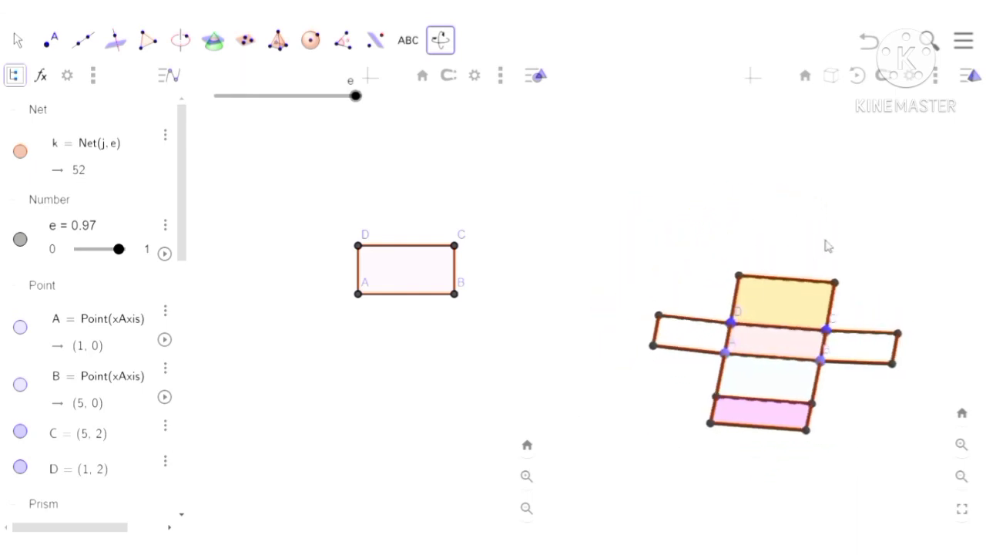